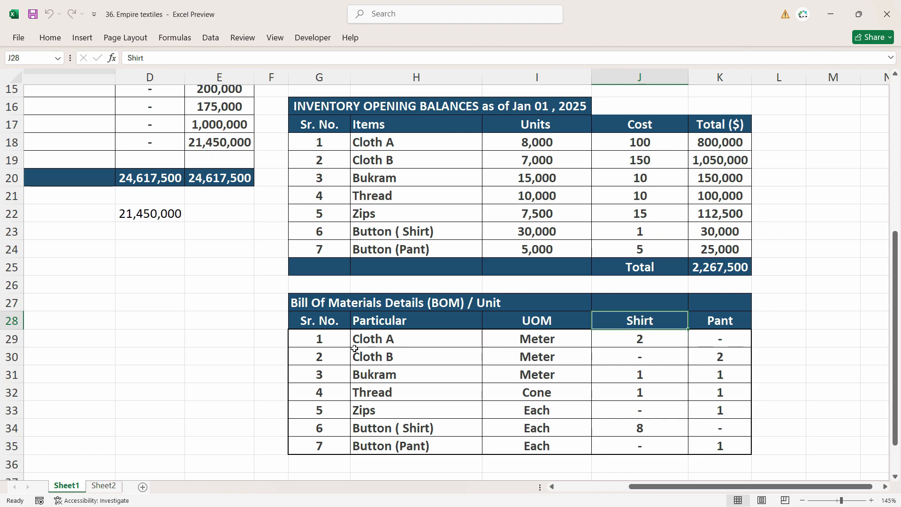
Review the Shirt quantities for Cloth A, Bukram, Thread and Button ( Shirt) in the BOM sheet.
left_click(402, 341)
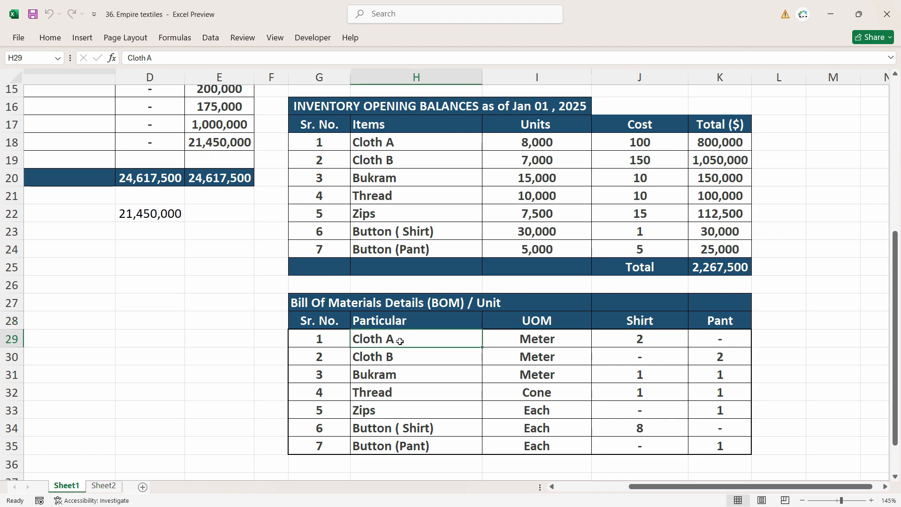
left_click(649, 344)
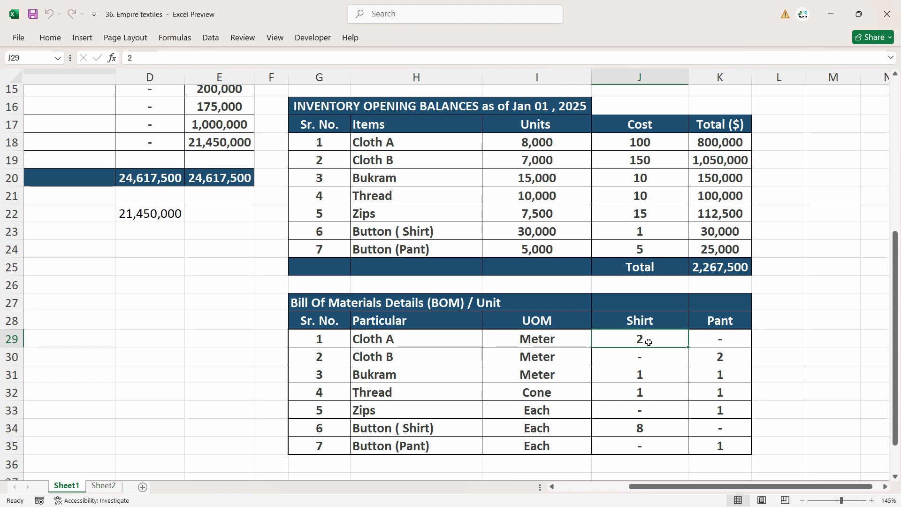
left_click(407, 375)
left_click(634, 373)
left_click(361, 392)
left_click(612, 394)
left_click(379, 434)
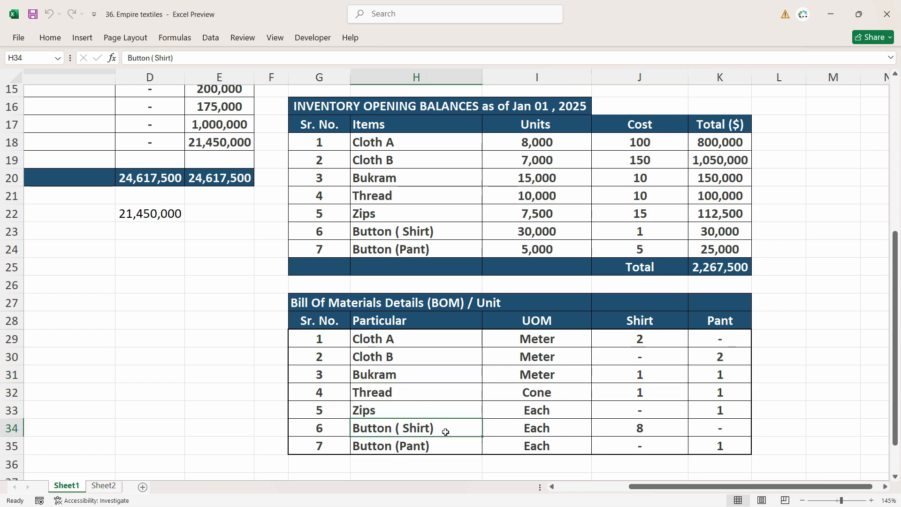
left_click(650, 432)
left_click_drag(647, 340, 650, 449)
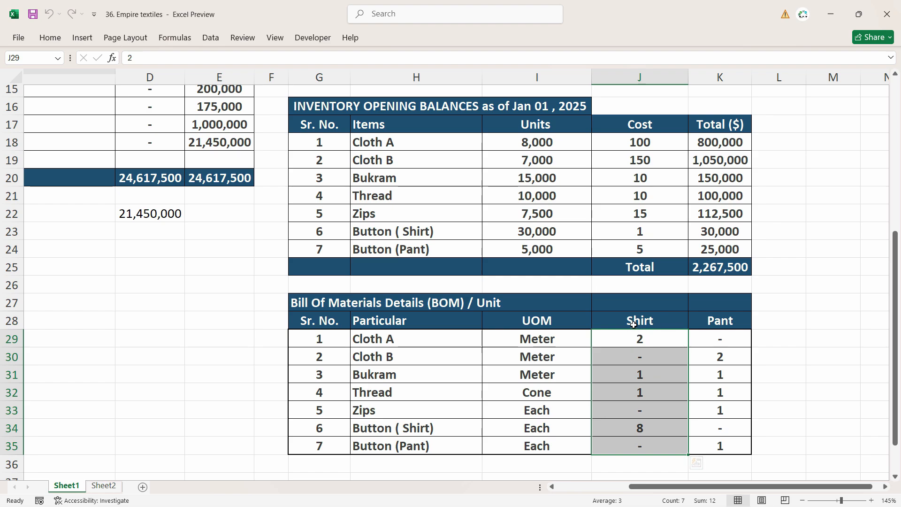
Check the Shirt and Pant column headings, then go back to Odoo.
left_click(624, 323)
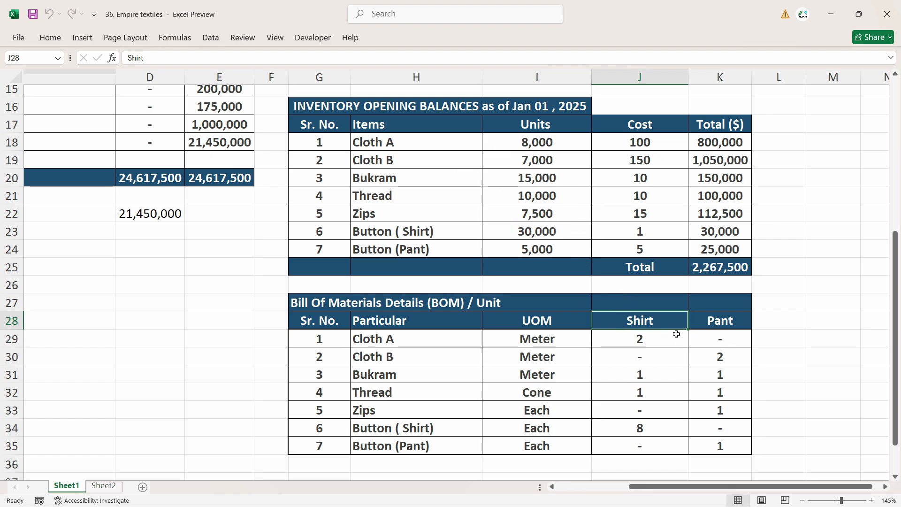
left_click(729, 322)
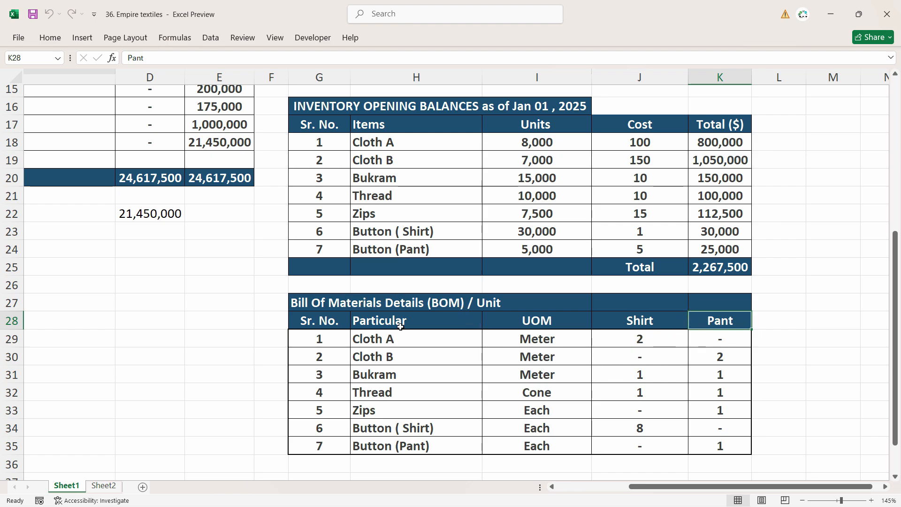
key("alt+Tab")
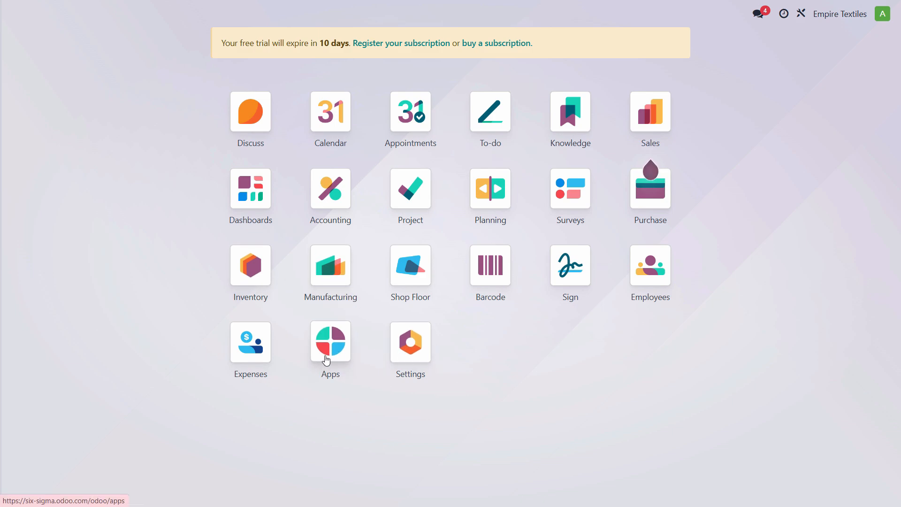
Turn on Work Orders in the Manufacturing app's settings and save them.
left_click(341, 358)
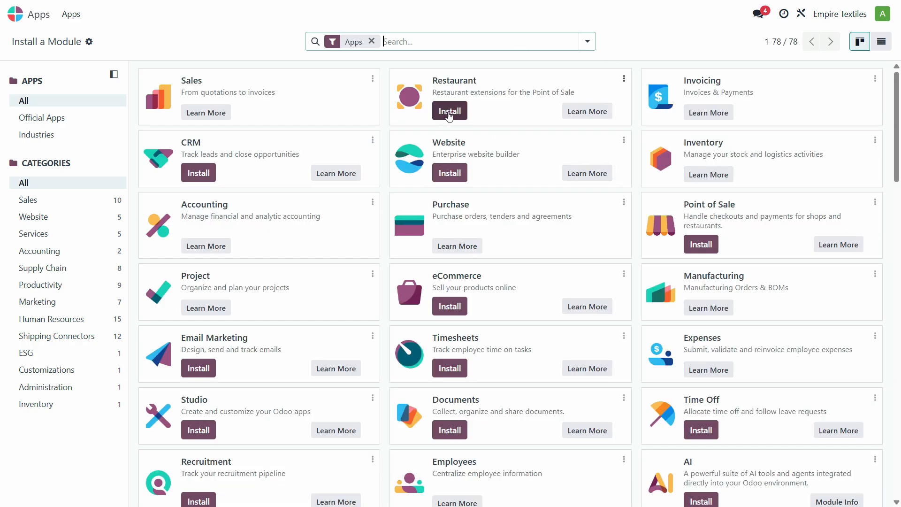
left_click(14, 19)
left_click(334, 280)
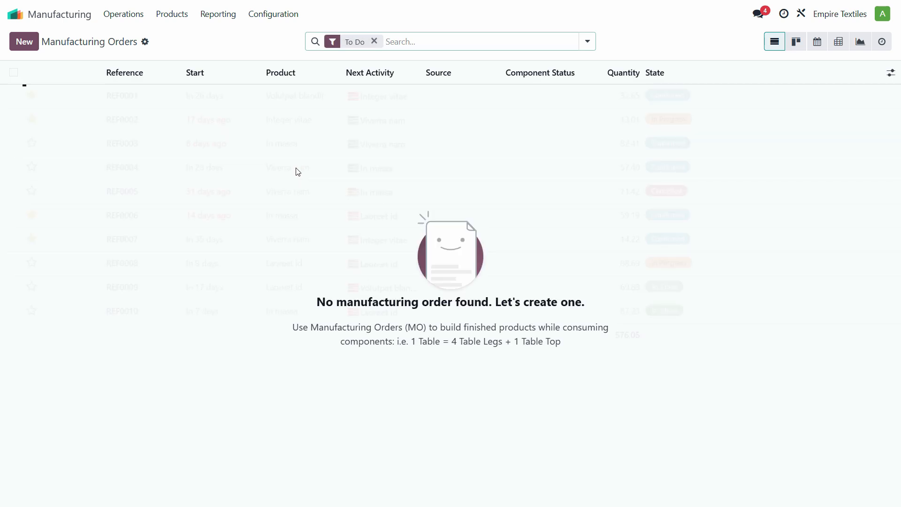
left_click(272, 18)
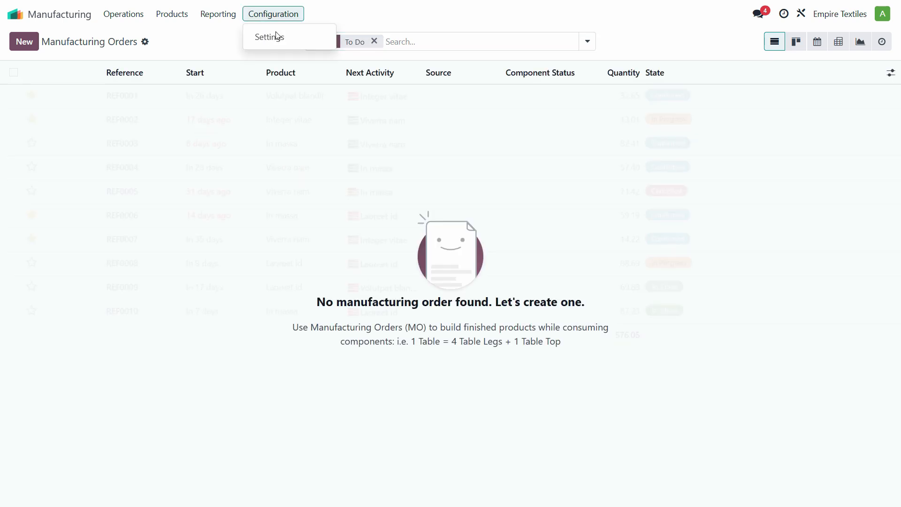
left_click(280, 41)
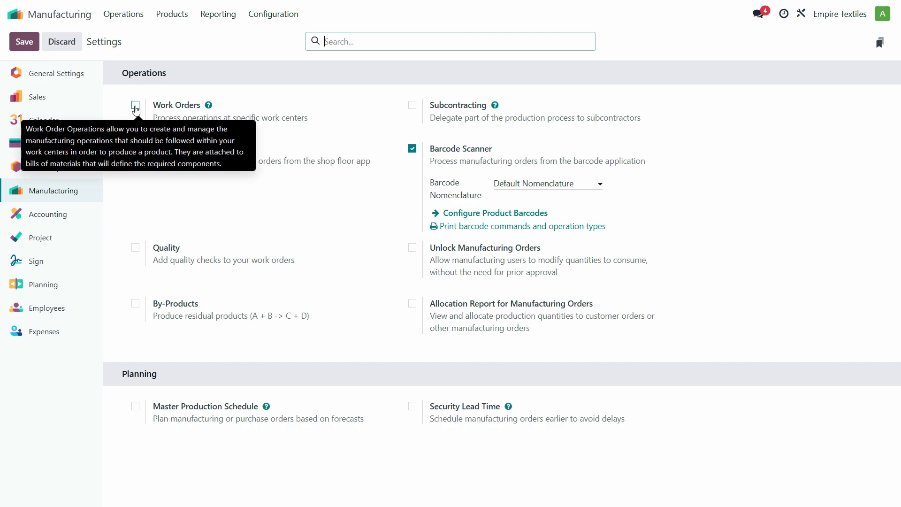
left_click(138, 107)
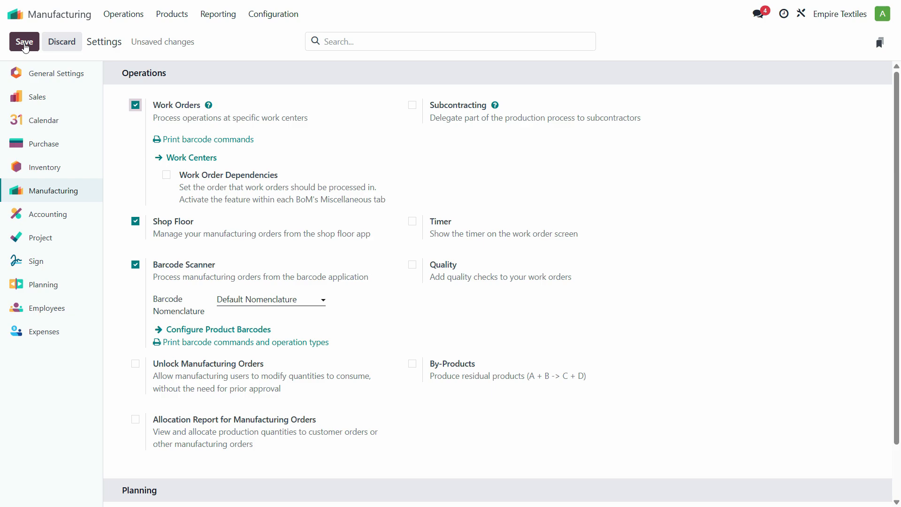
left_click(24, 44)
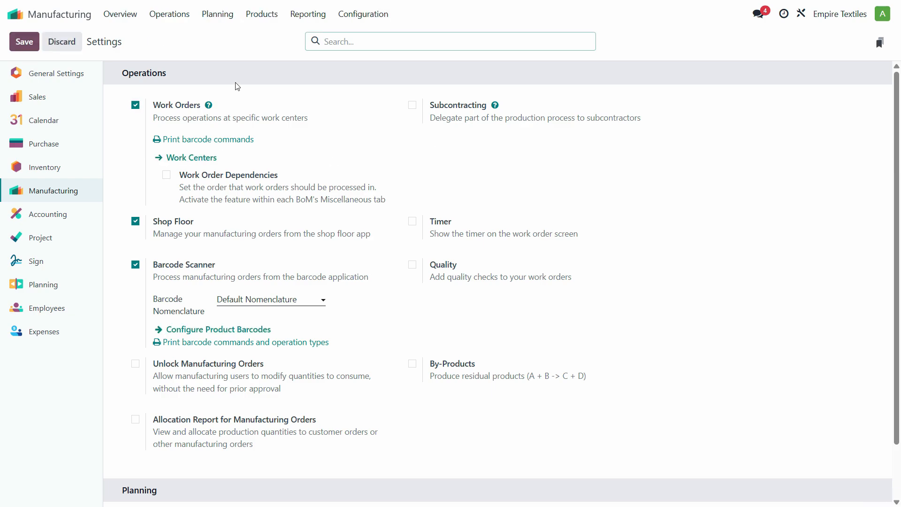
Create a new product named 'Shirts' and make it not purchasable.
left_click(262, 17)
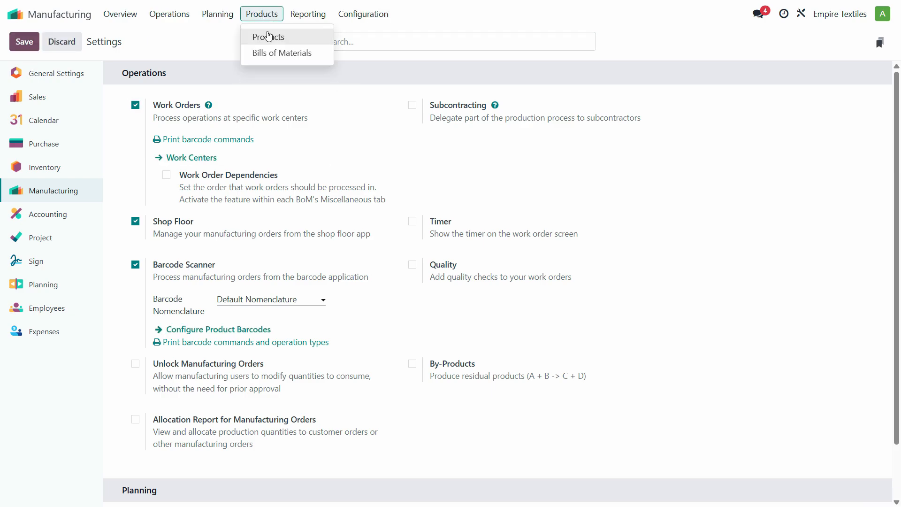
left_click(264, 35)
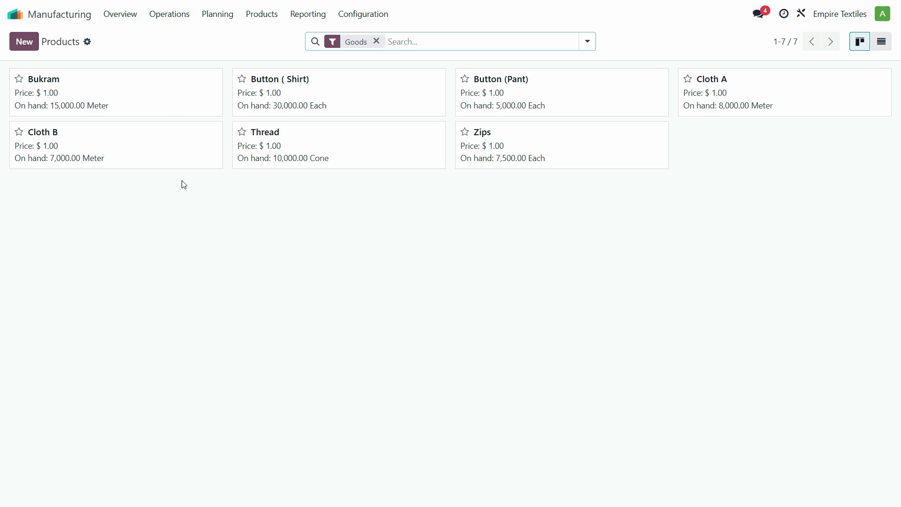
left_click(34, 49)
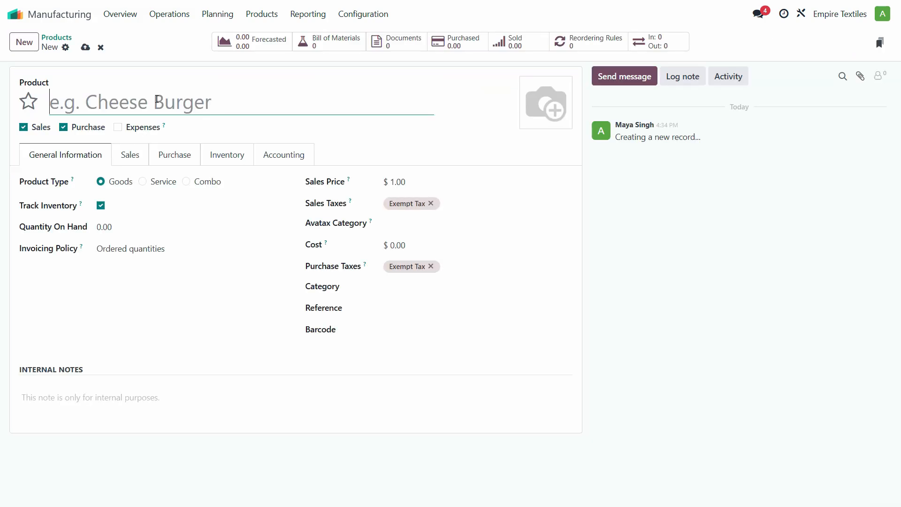
type("Shirts")
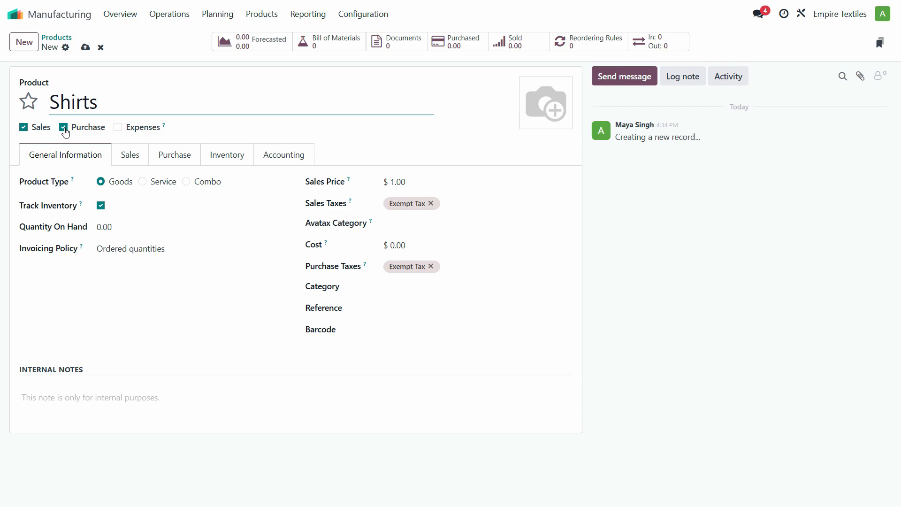
left_click(64, 129)
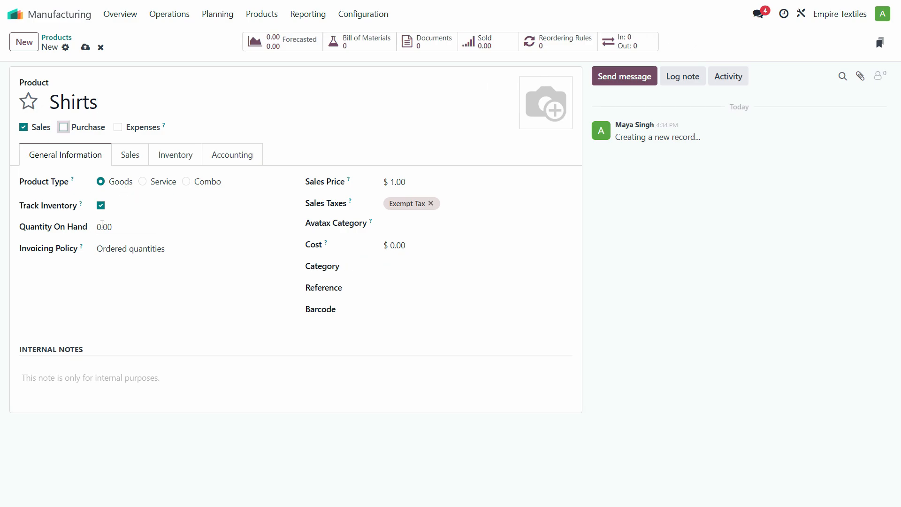
left_click(126, 252)
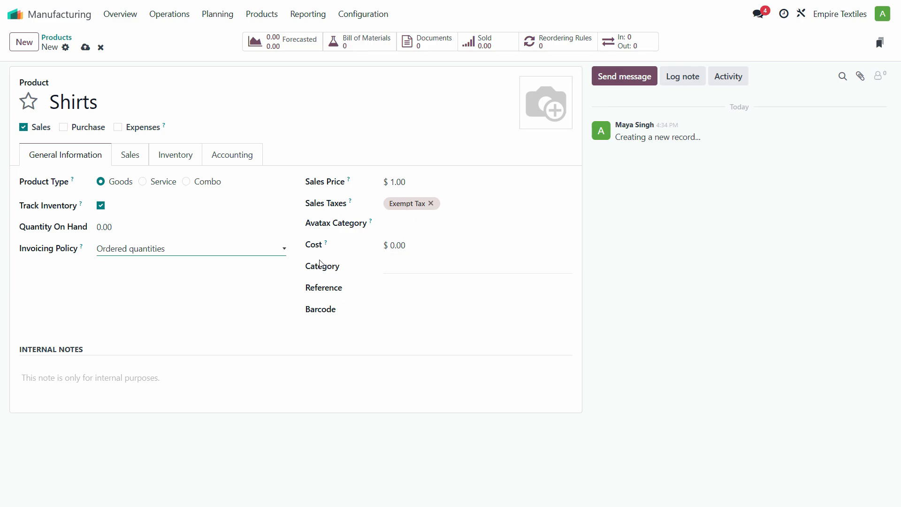
Change the Shirts route from Buy to Manufacture.
left_click(134, 160)
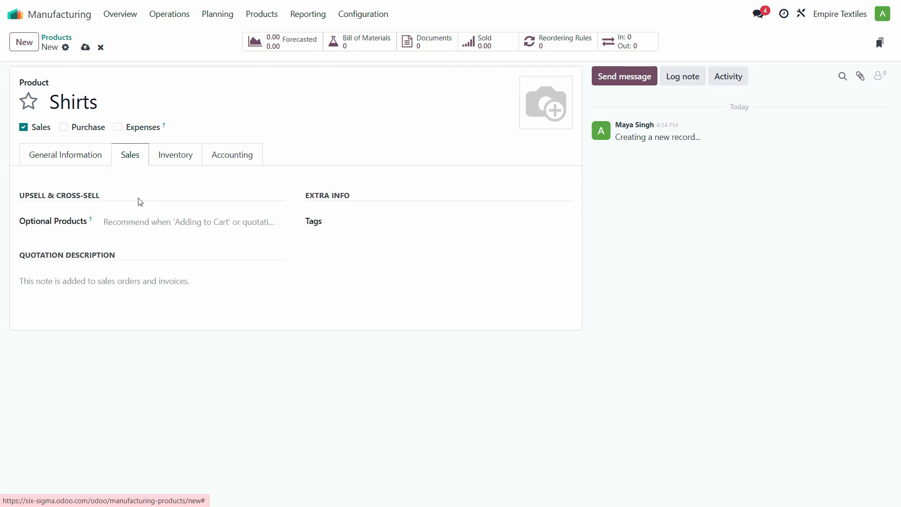
left_click(176, 157)
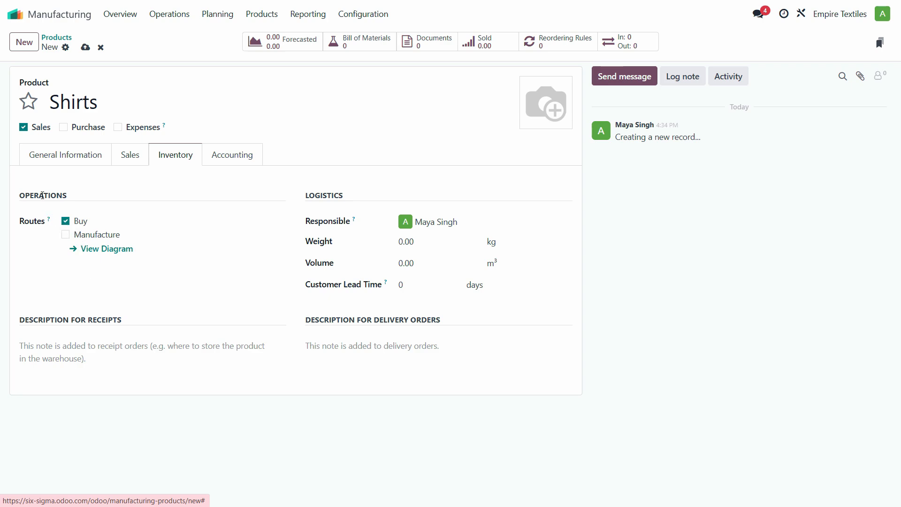
left_click(66, 223)
left_click(66, 235)
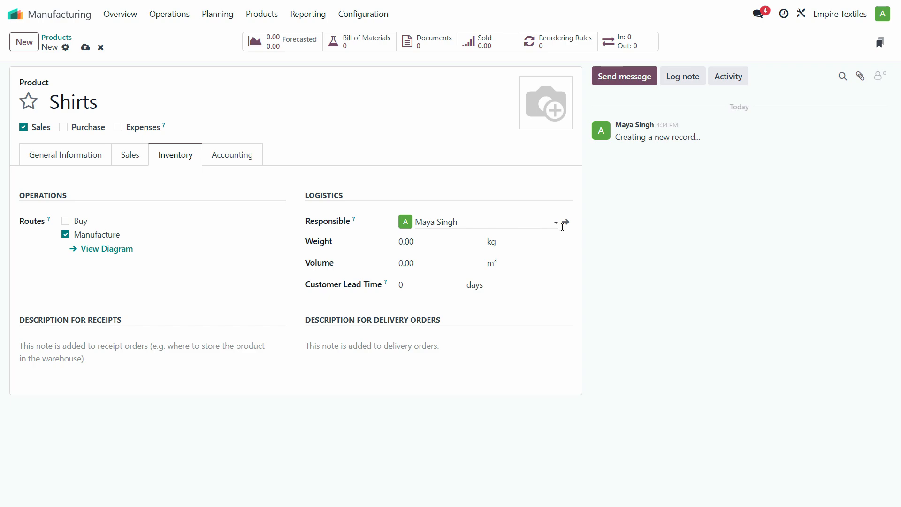
left_click(542, 224)
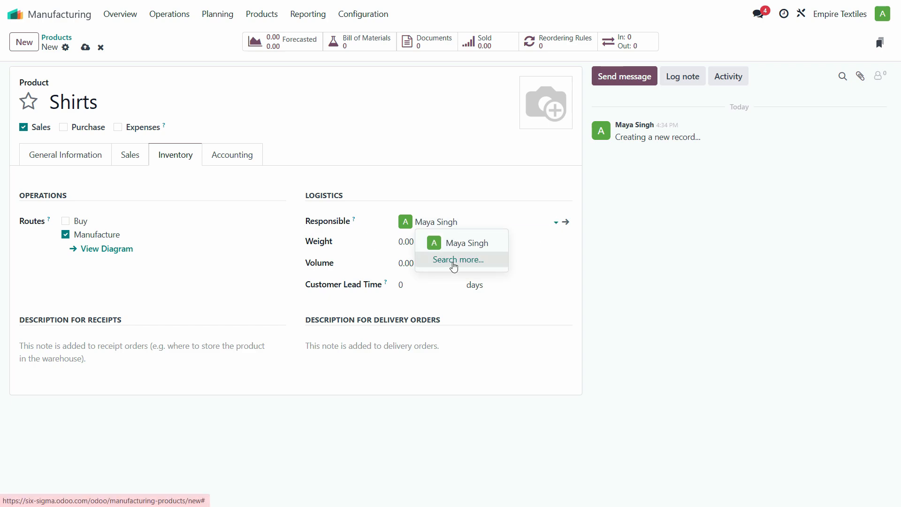
Create a new user with a name and e-mail login, and make them Responsible for Shirts.
left_click(454, 260)
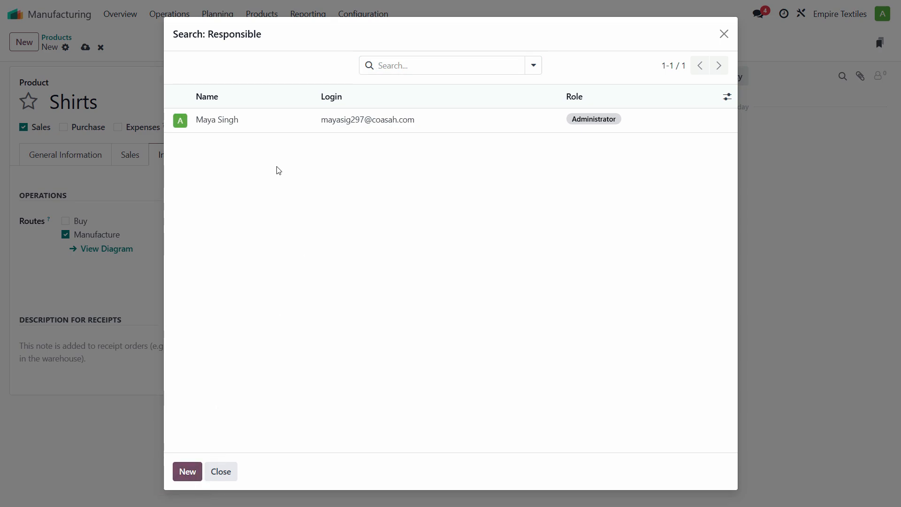
type("Saad")
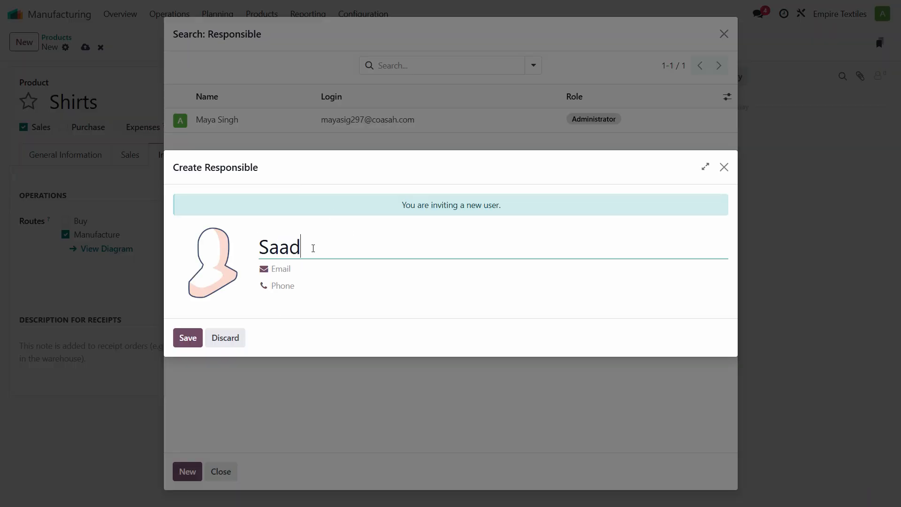
left_click(188, 338)
left_click(346, 267)
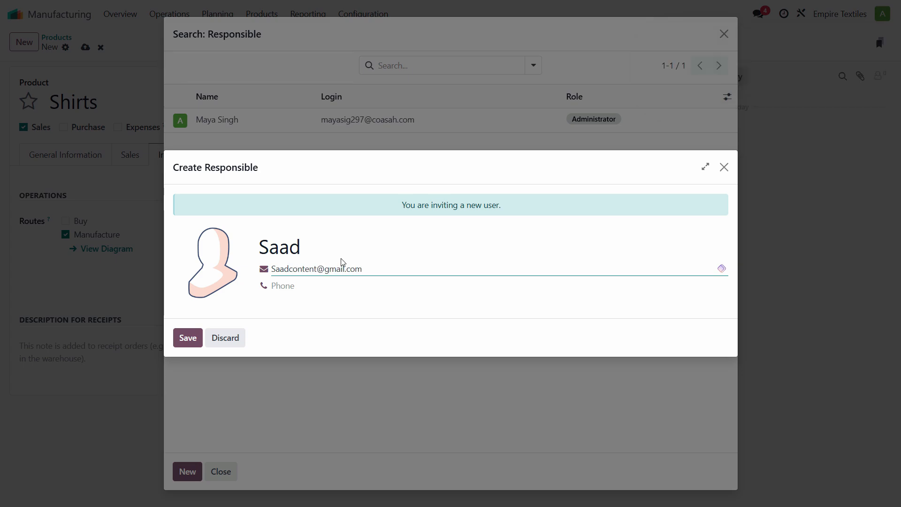
left_click(188, 338)
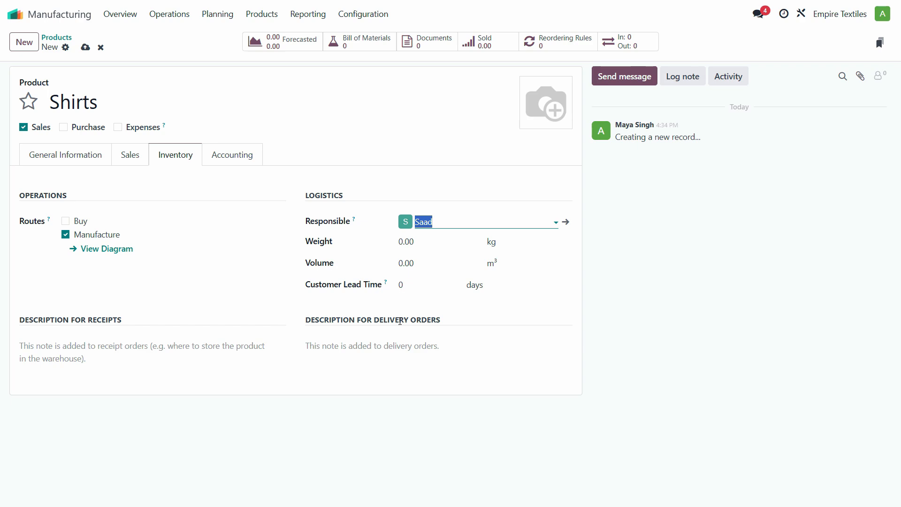
left_click(399, 321)
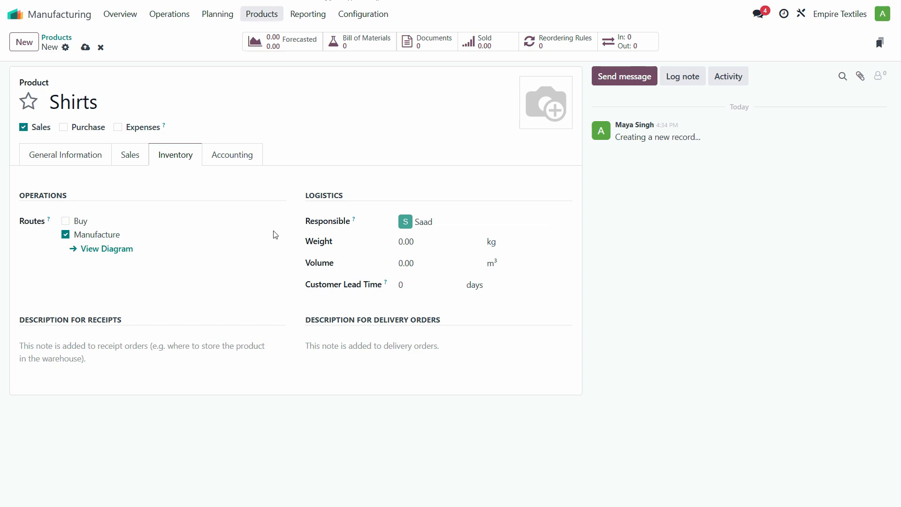
Save Shirts, then show its Bill of Materials list, which is still empty.
left_click(85, 47)
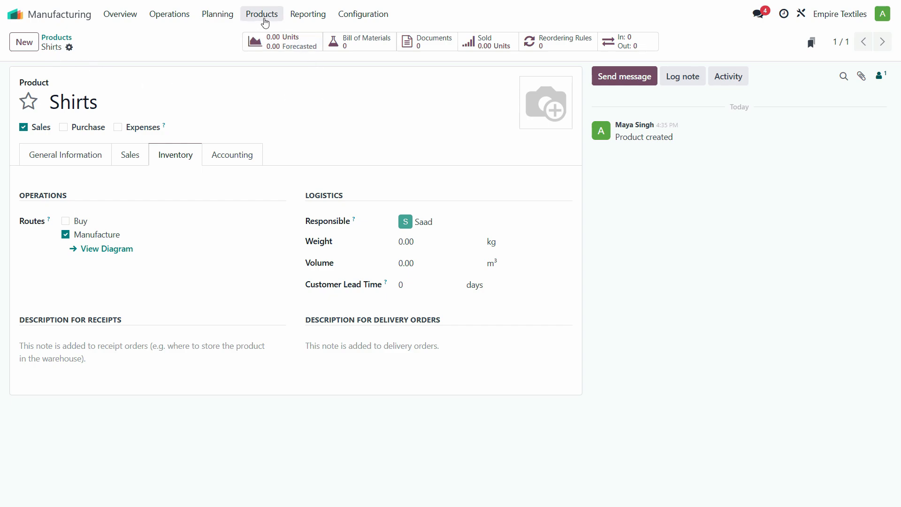
left_click(262, 14)
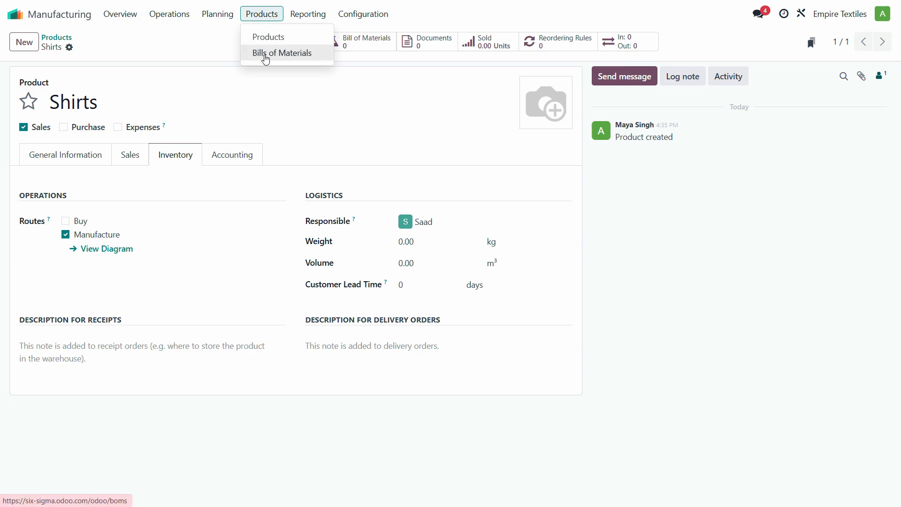
left_click(264, 54)
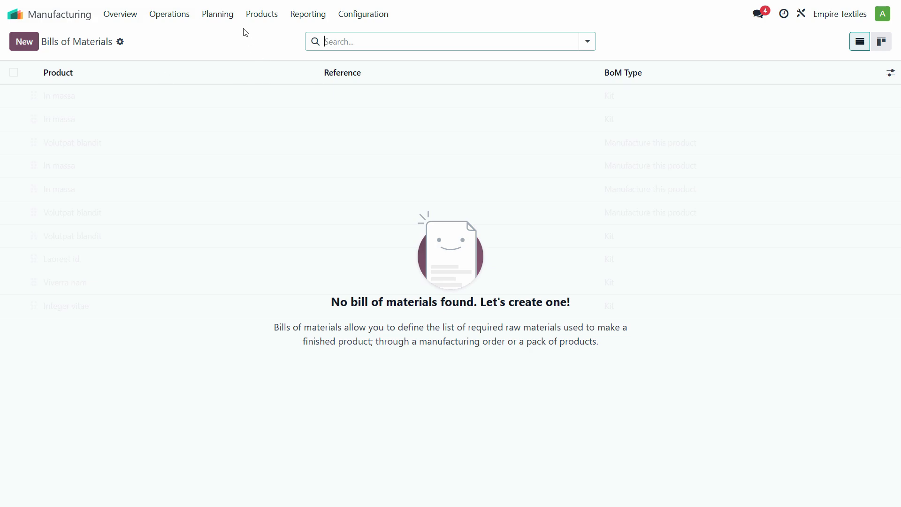
left_click(258, 15)
left_click(265, 42)
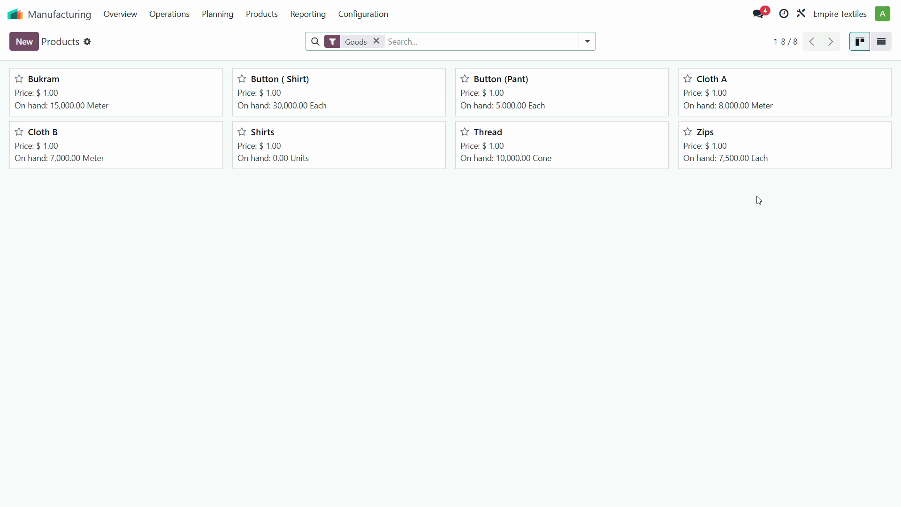
left_click(310, 156)
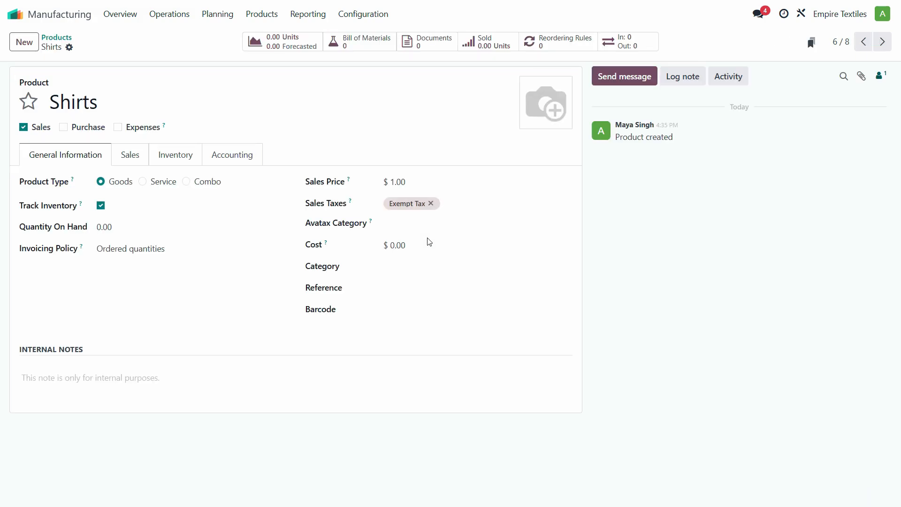
left_click(347, 44)
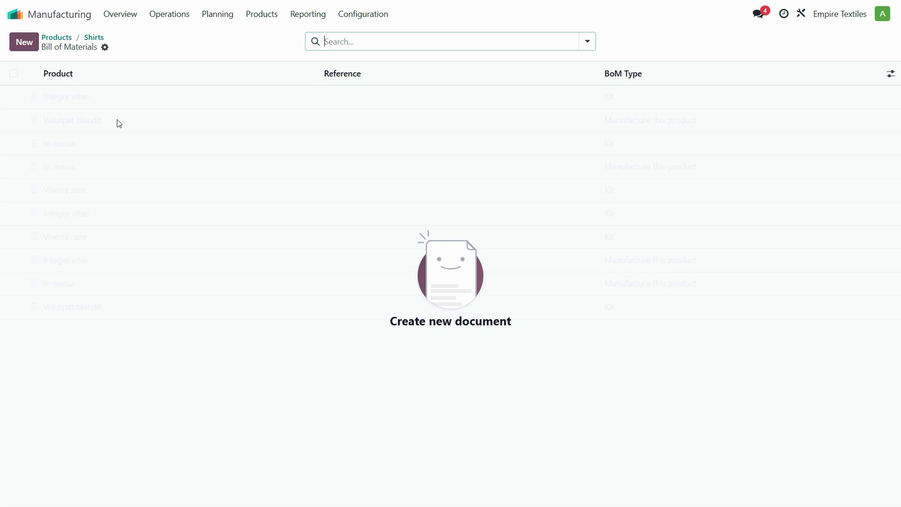
Start a new bill of materials for Shirts with reference 'BOM Shirts'.
left_click(24, 42)
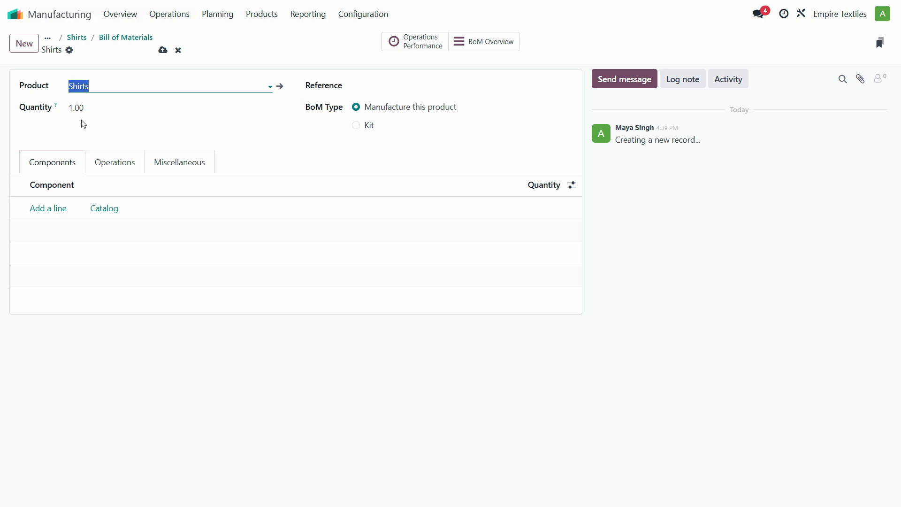
left_click(97, 109)
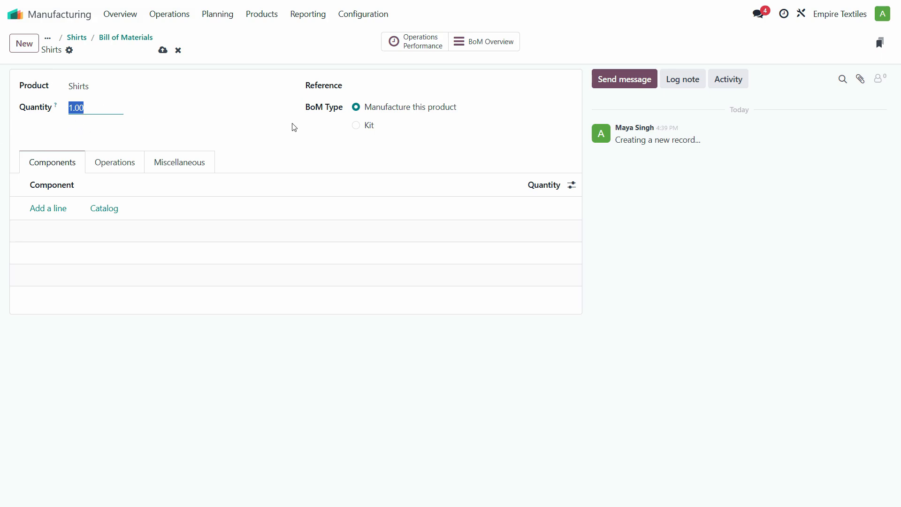
left_click(394, 86)
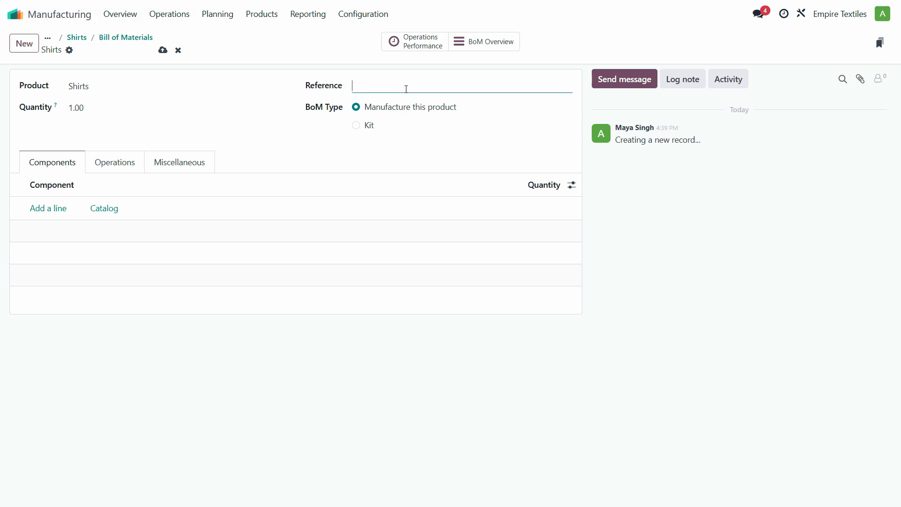
type("BOM Shirts")
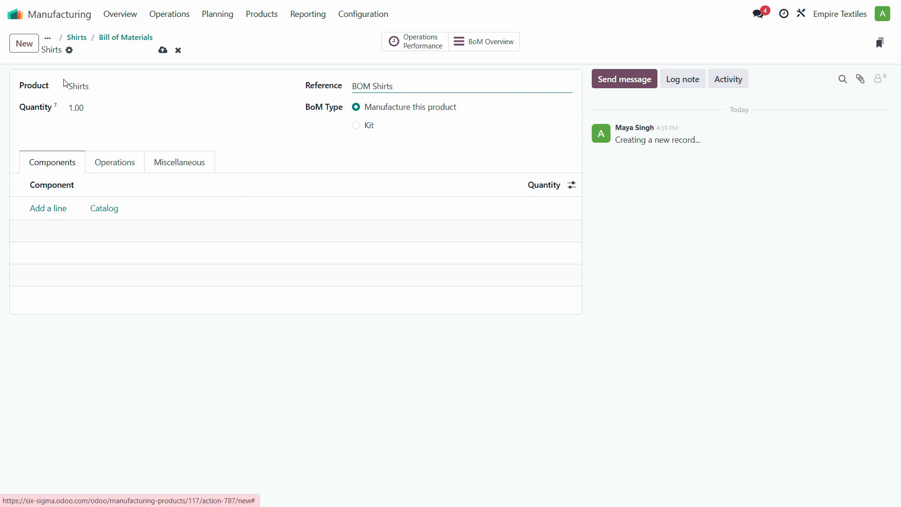
Add Cloth A as a component with quantity 2, as listed in the Excel sheet.
left_click(47, 208)
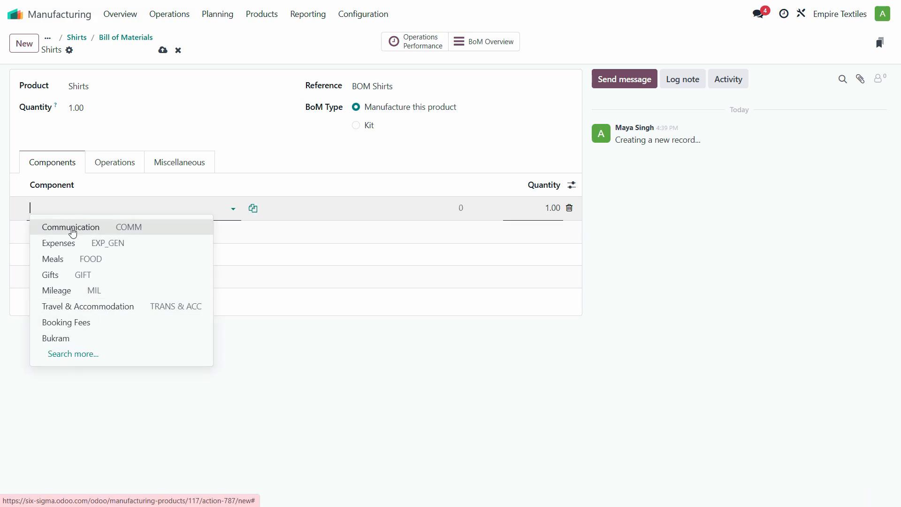
left_click(72, 229)
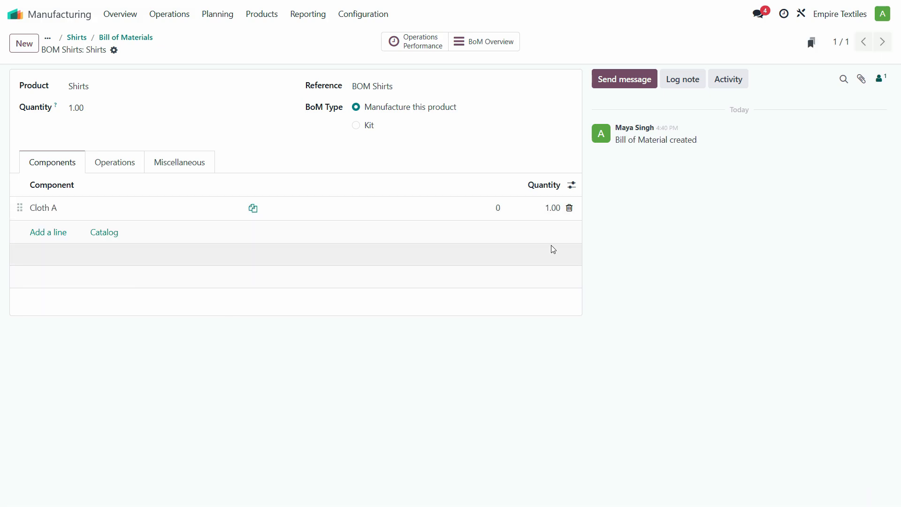
key("alt+Tab")
left_click(651, 340)
key("alt+Tab")
left_click(543, 214)
type("2")
key("Return")
Add Bukram at 1.00, checking its and Thread's quantities in the Excel sheet.
key("alt+Tab")
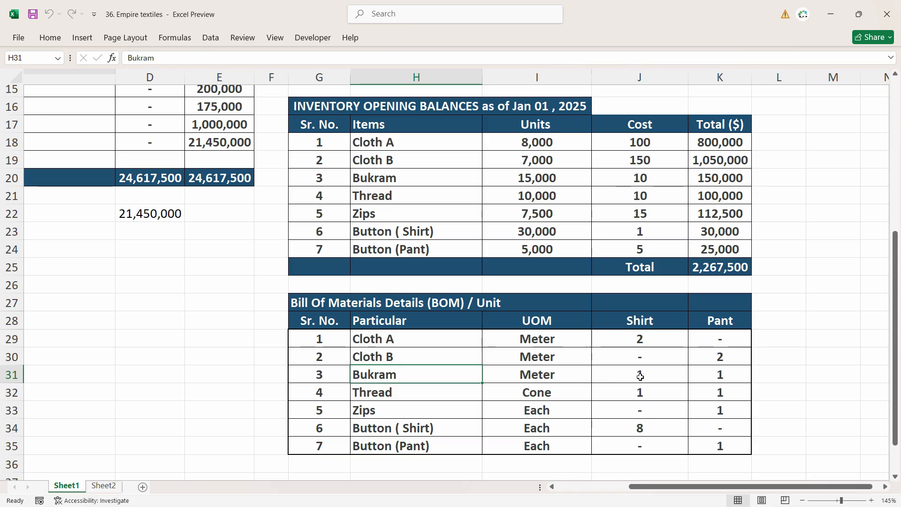
left_click(639, 376)
key("alt+Tab")
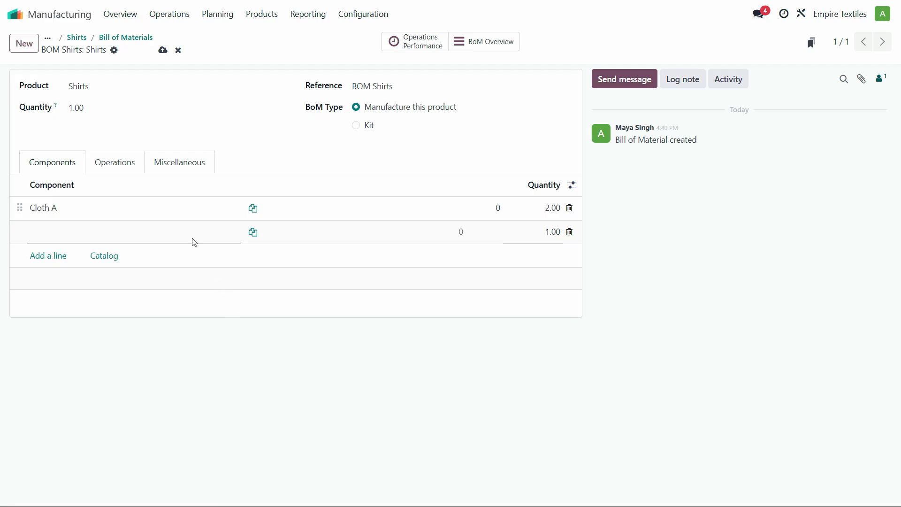
key("alt+Tab")
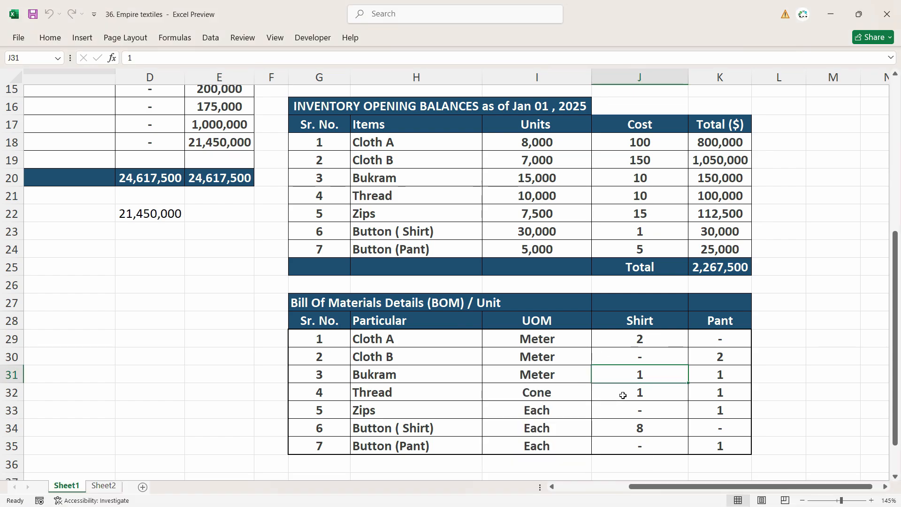
left_click(403, 401)
key("alt+Tab")
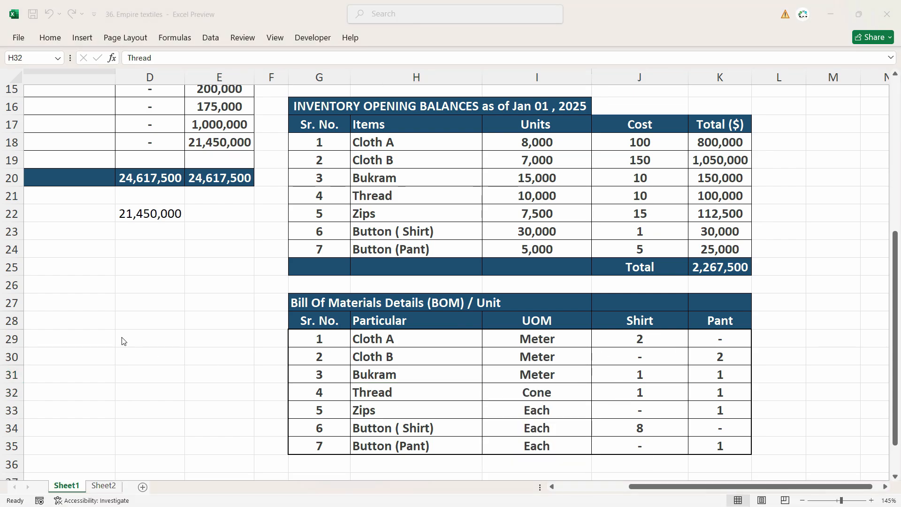
key("alt+Tab")
Add Thread at 1.00 and Button ( Shirt) at 8.00, then view the empty Operations list.
key("alt+Tab")
type("Thr")
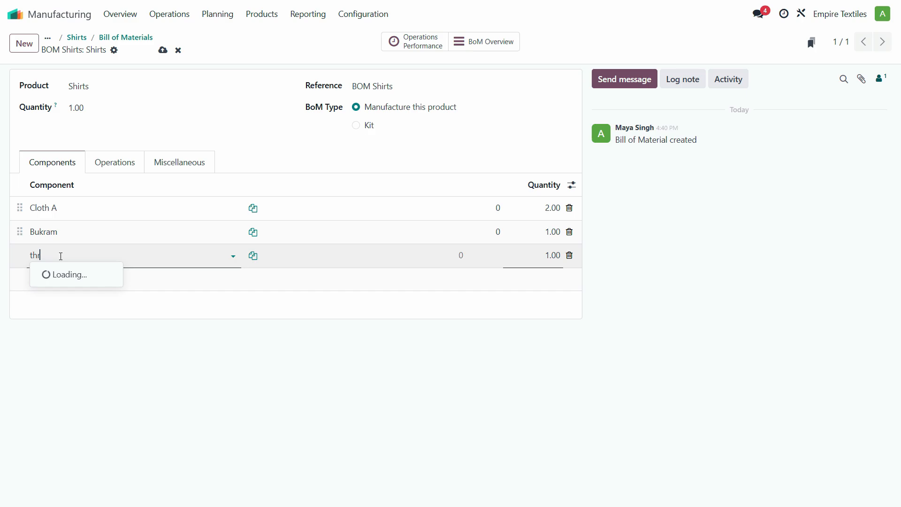
key("Return")
key("alt+Tab")
left_click(415, 427)
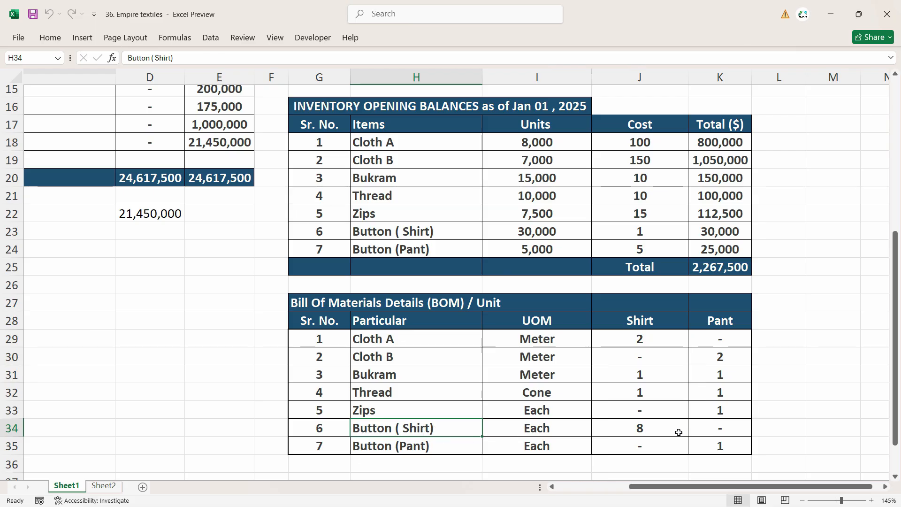
key("Right")
key("Right")
key("alt+Tab")
left_click(61, 281)
type("but")
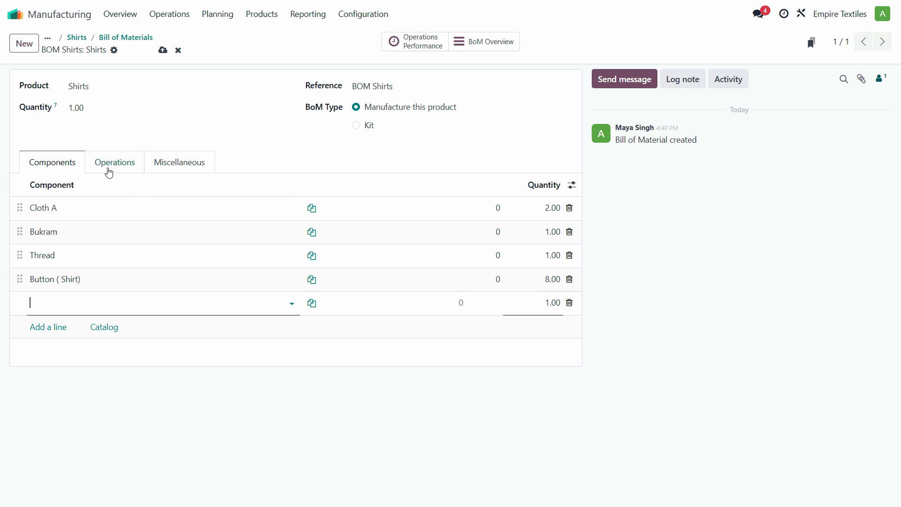
left_click(125, 166)
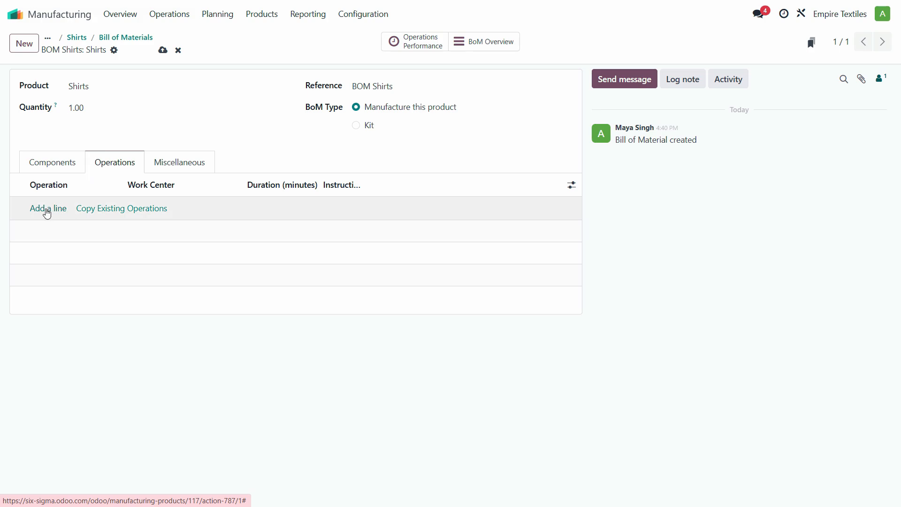
left_click(50, 214)
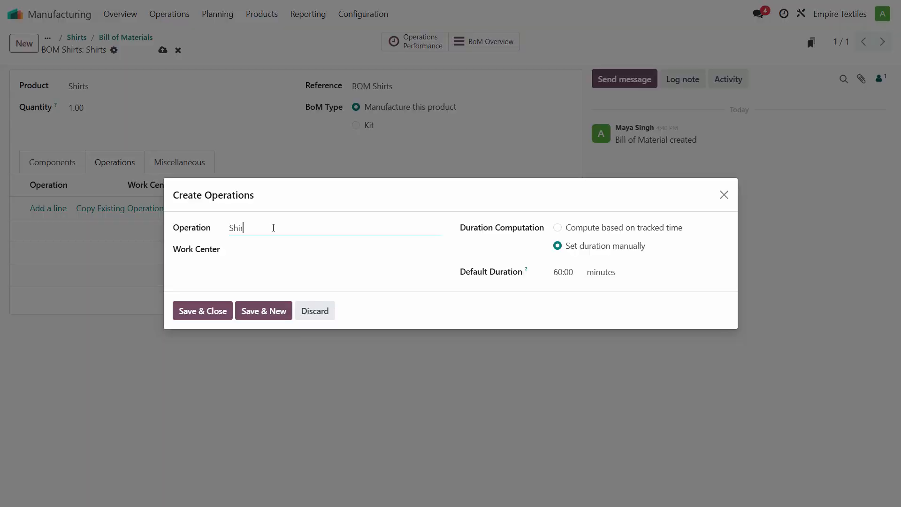
type("Shirts Assembly")
left_click(557, 228)
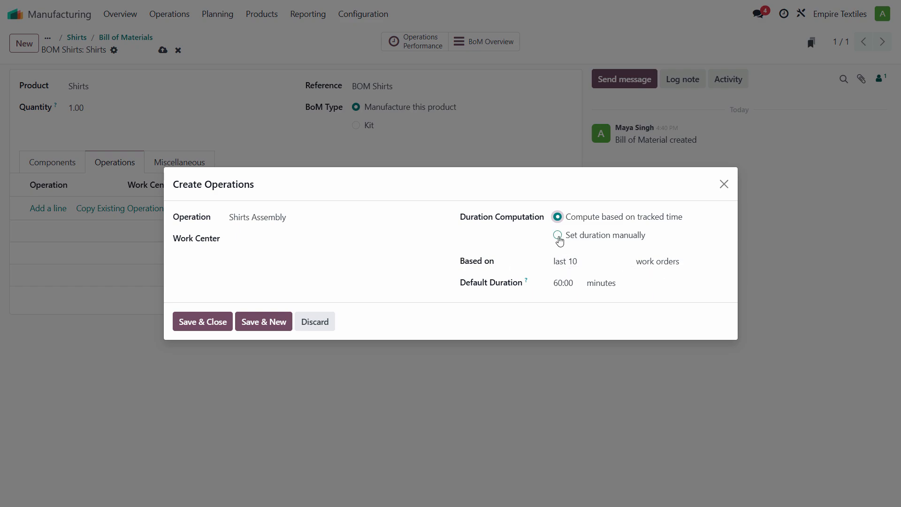
left_click(559, 236)
left_click(571, 277)
type("30")
key("Tab")
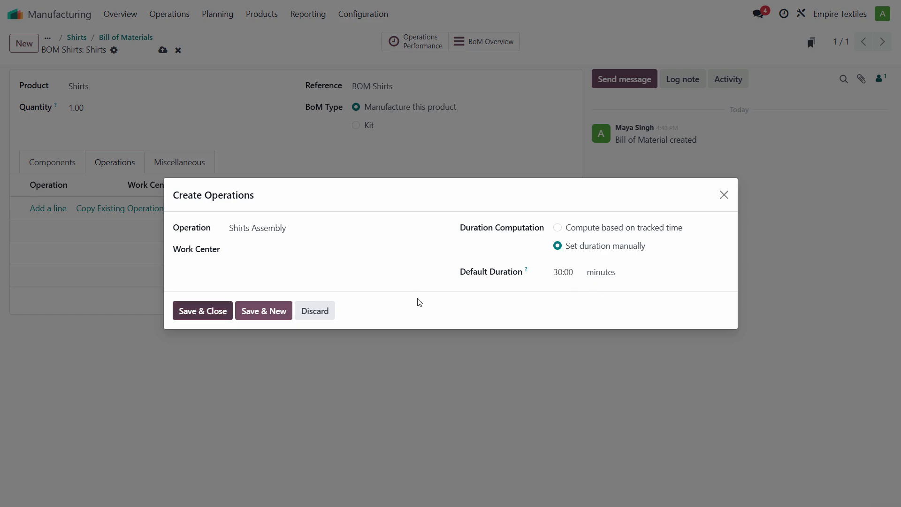
left_click(294, 262)
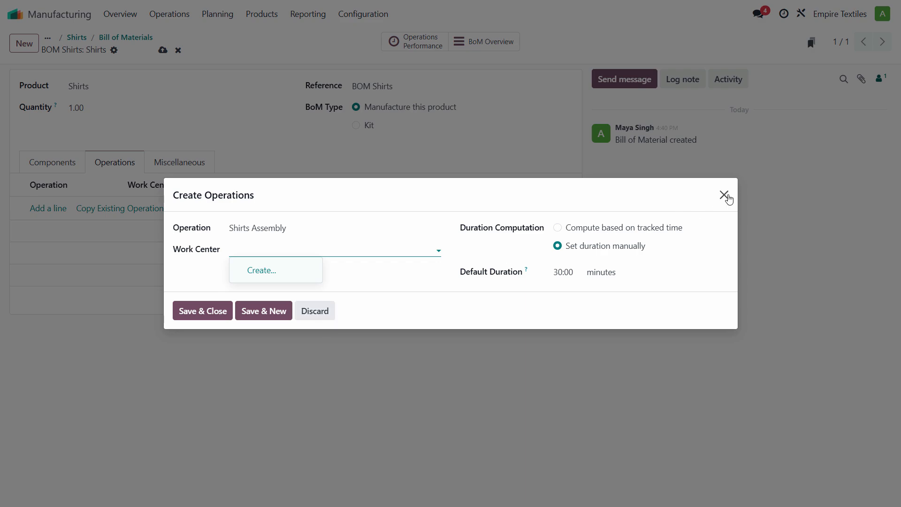
left_click(727, 196)
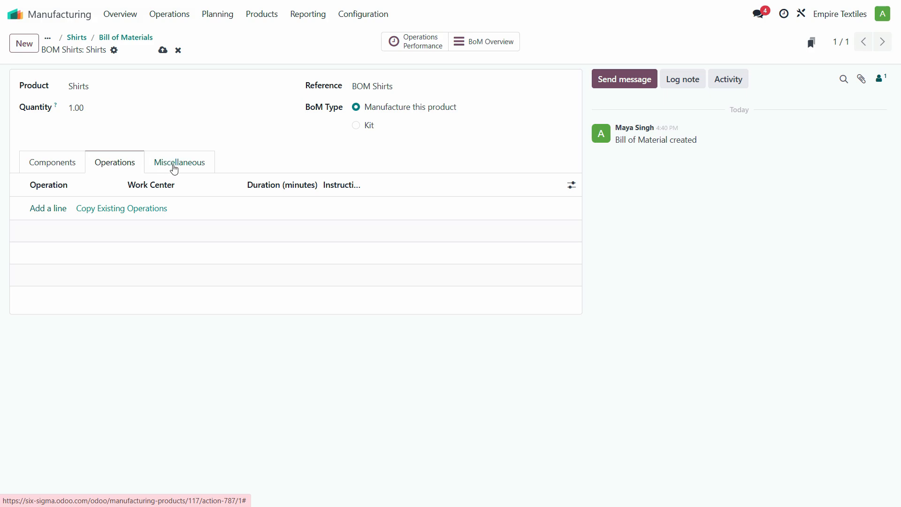
Review the Components, Operations and Miscellaneous tabs, then save the four-component Shirts BoM.
left_click(69, 168)
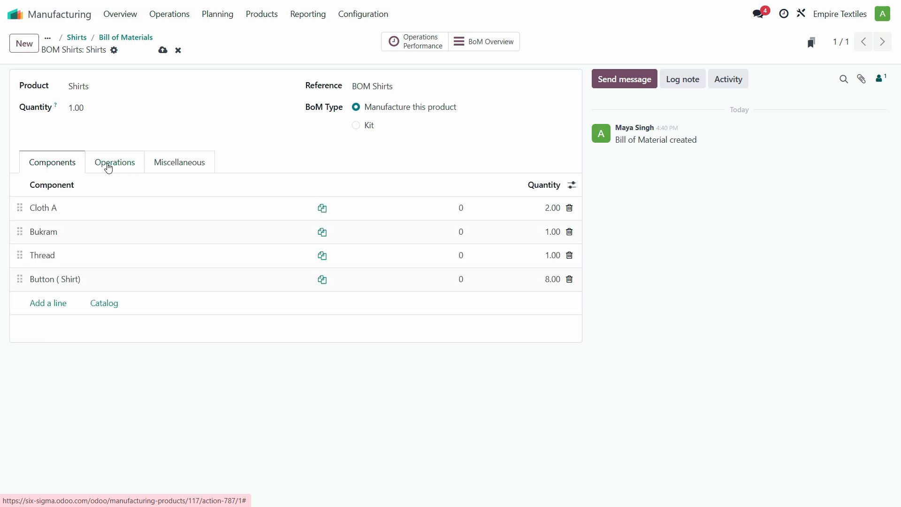
left_click(108, 165)
left_click(54, 170)
left_click(132, 167)
left_click(190, 167)
left_click(134, 170)
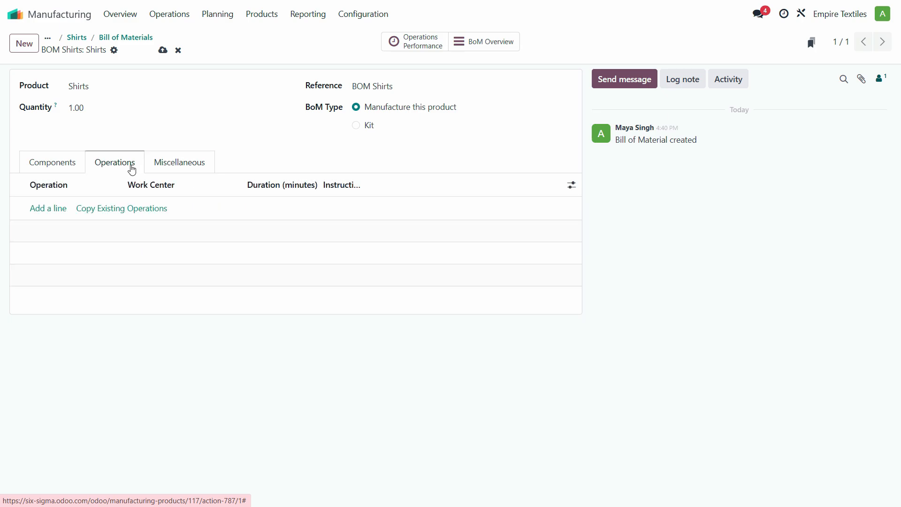
left_click(59, 169)
left_click(163, 50)
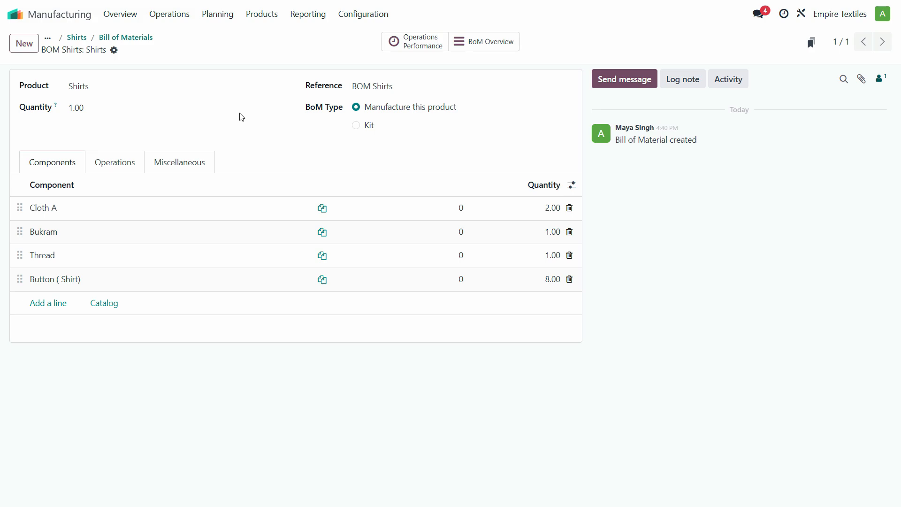
Create a new product named 'Pants' and make it not purchasable.
left_click(265, 15)
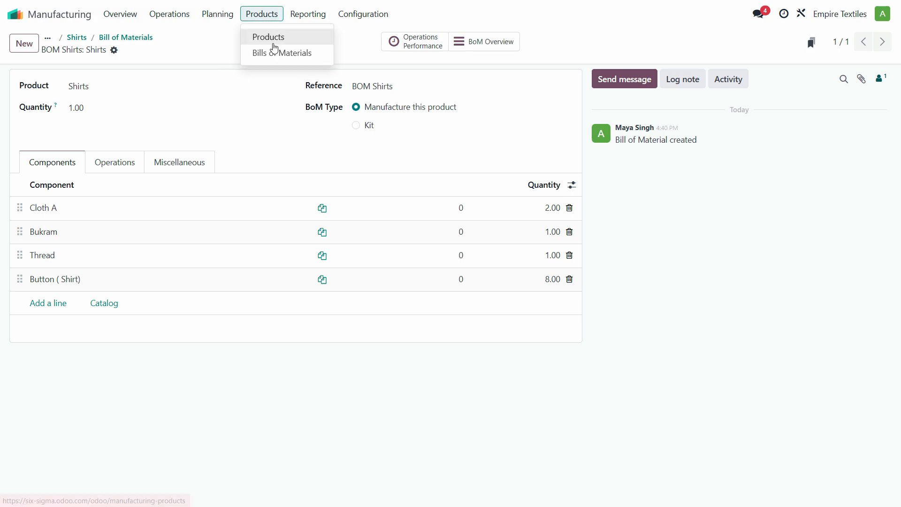
left_click(272, 37)
left_click(24, 42)
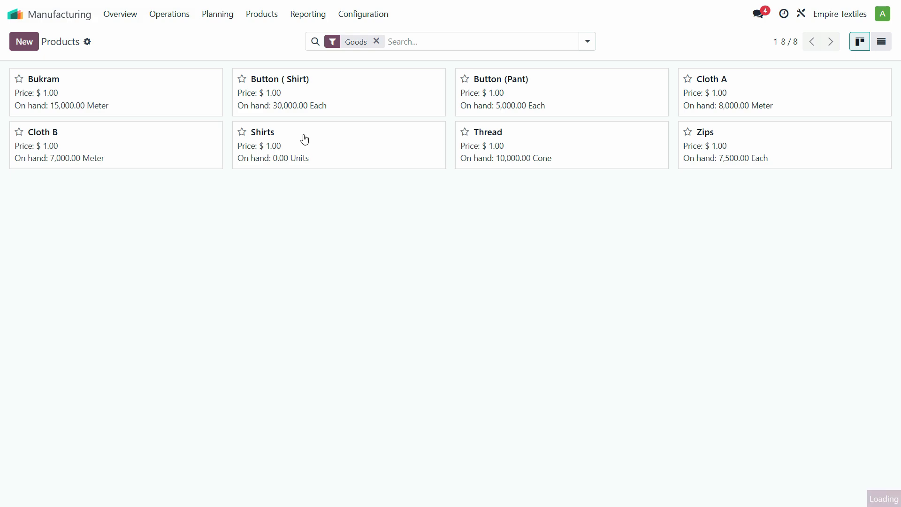
type("Pants")
key("Tab")
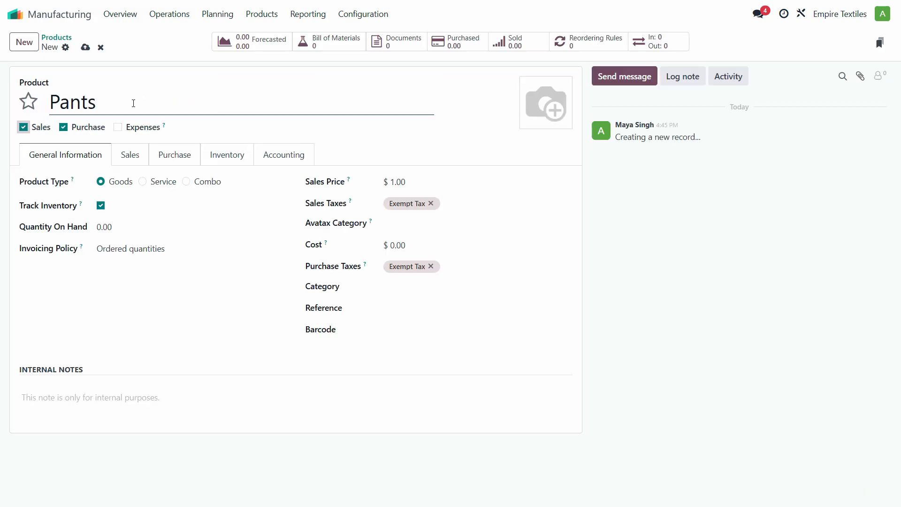
left_click(64, 130)
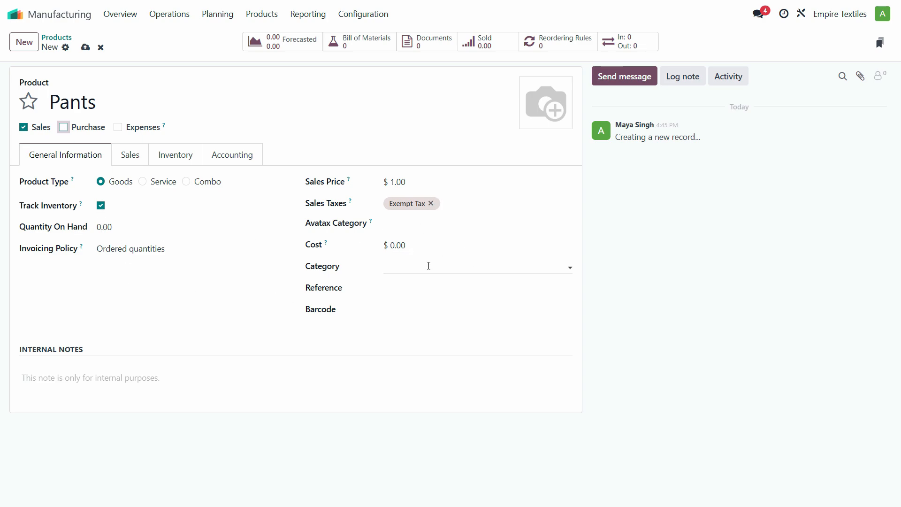
left_click(410, 266)
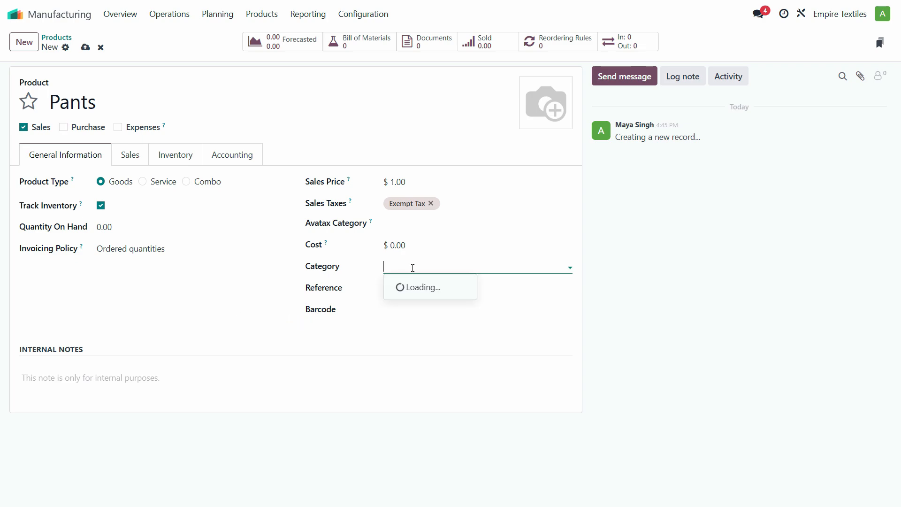
Switch the Pants route from Buy to Manufacture and save the product.
left_click(129, 155)
left_click(195, 158)
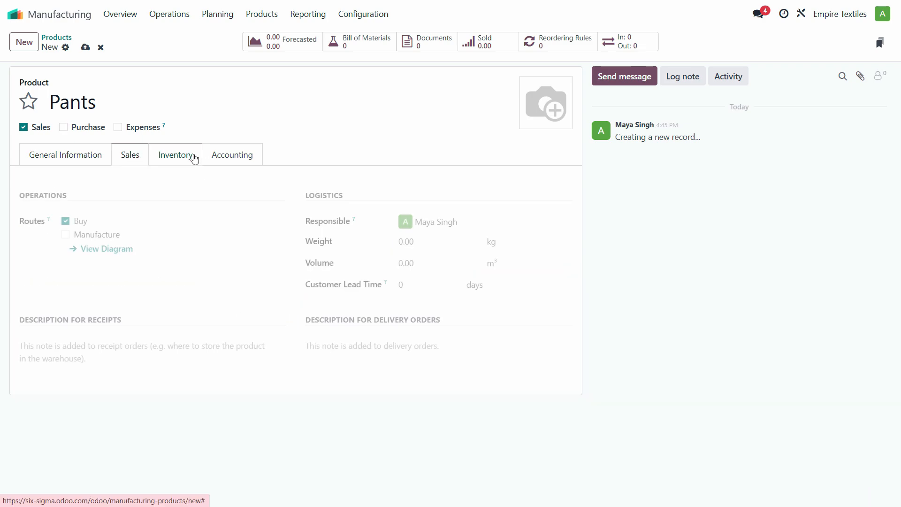
left_click(66, 222)
left_click(66, 234)
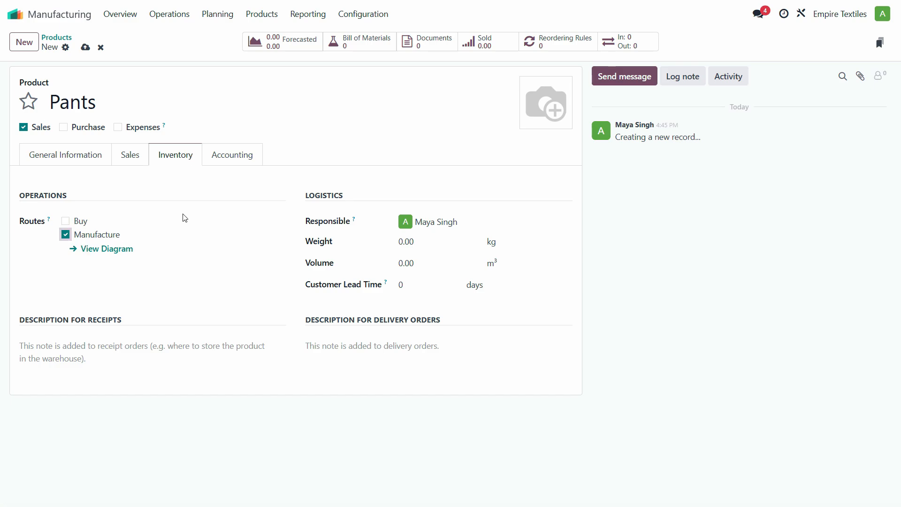
left_click(86, 48)
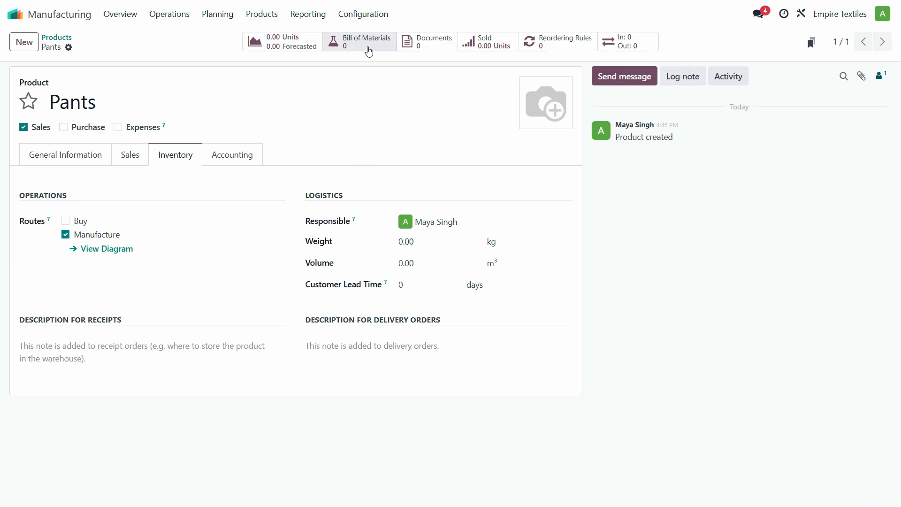
left_click(352, 46)
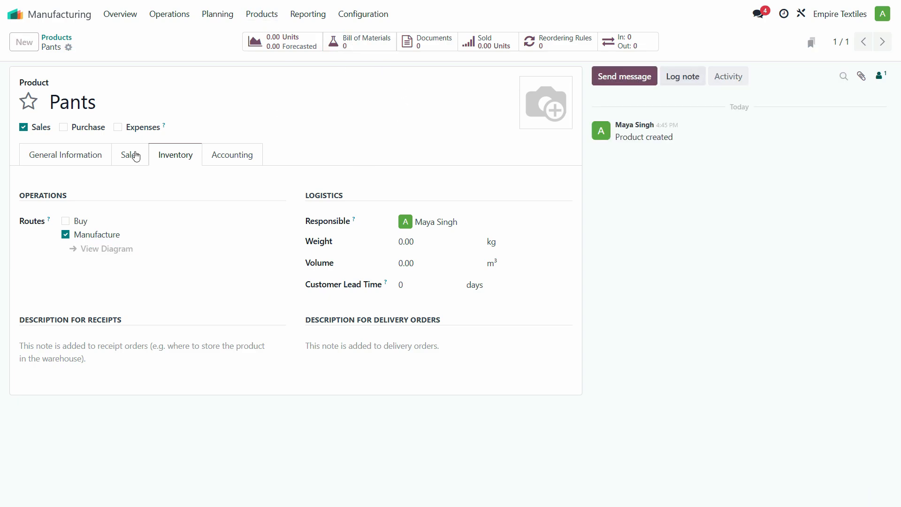
Build the Pants BoM: Cloth B 2, plus Bukram, Thread, Zips and Button (Pant) at 1.
left_click(27, 44)
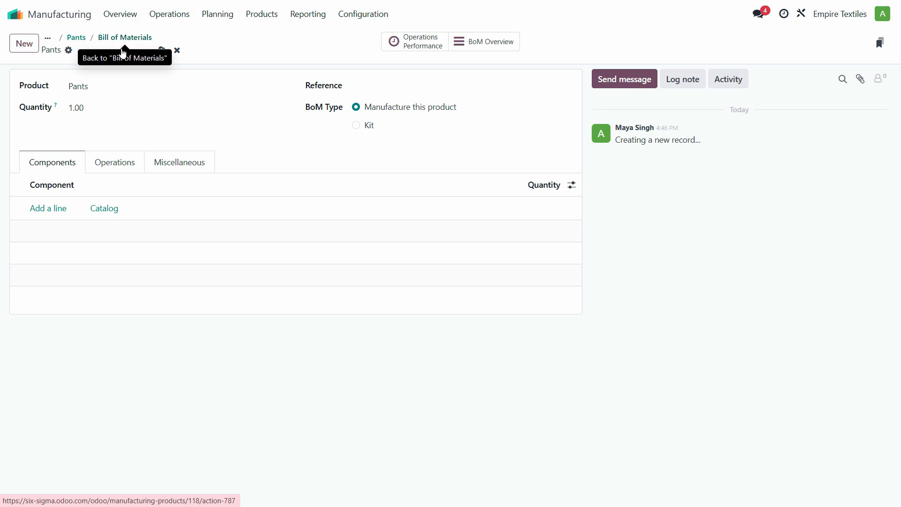
left_click(77, 108)
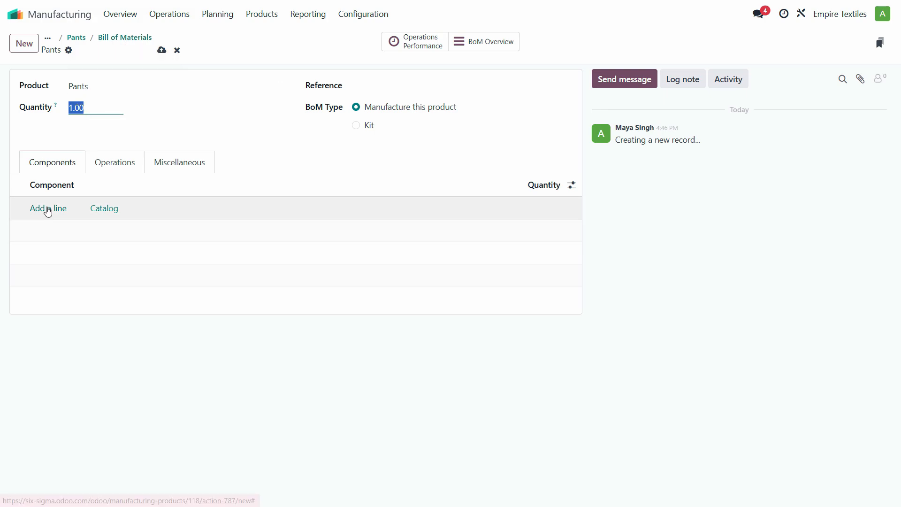
left_click(170, 129)
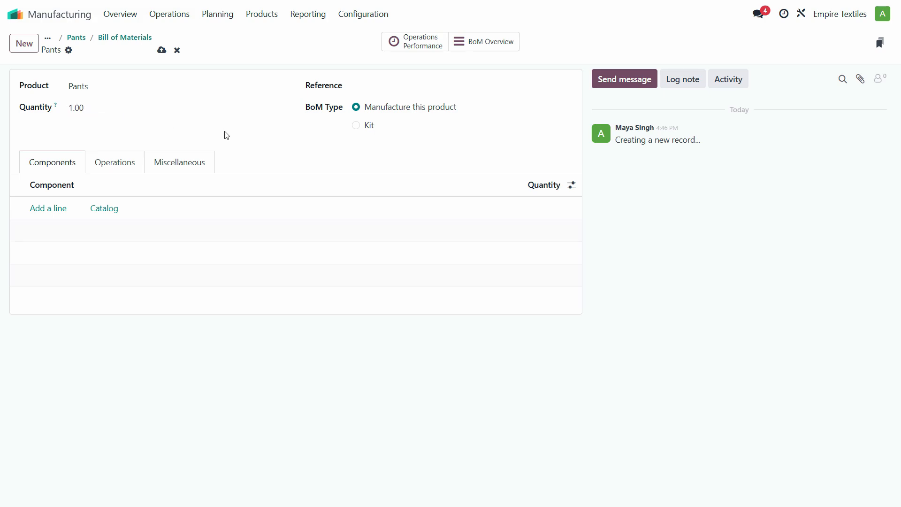
left_click(44, 209)
left_click(95, 210)
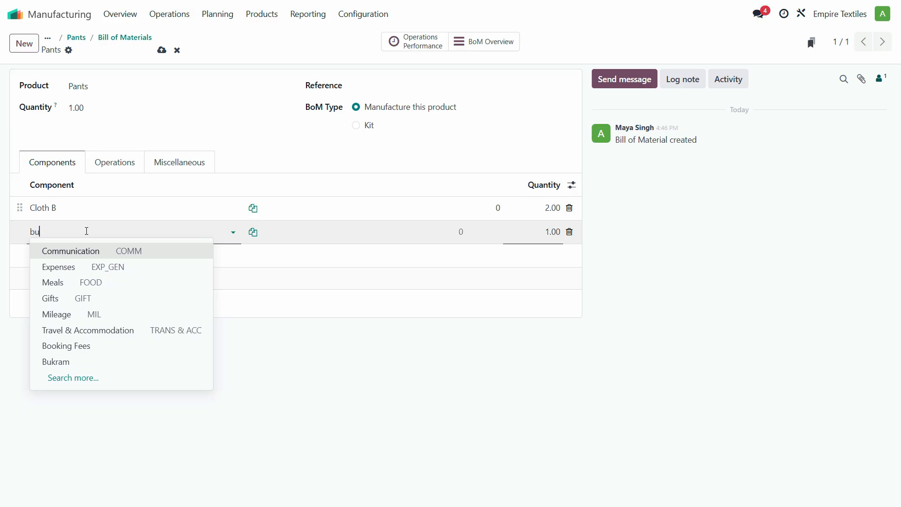
type("k")
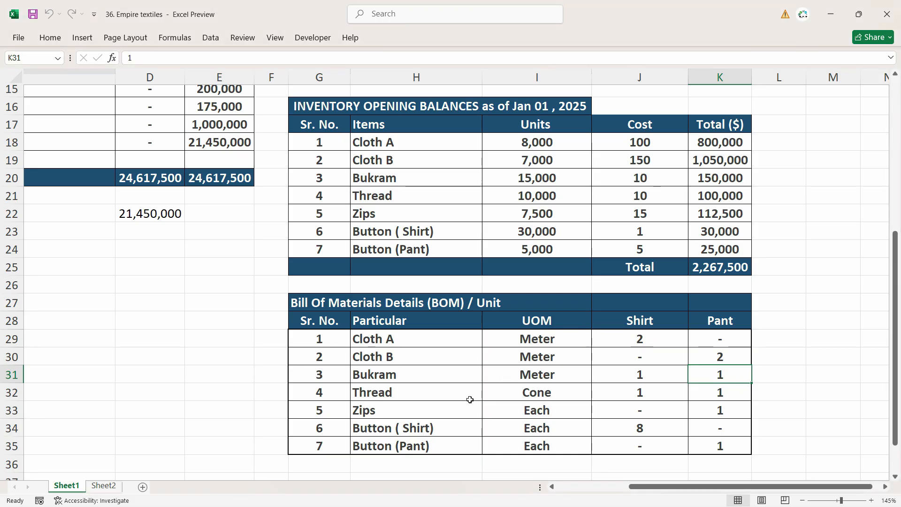
left_click(448, 413)
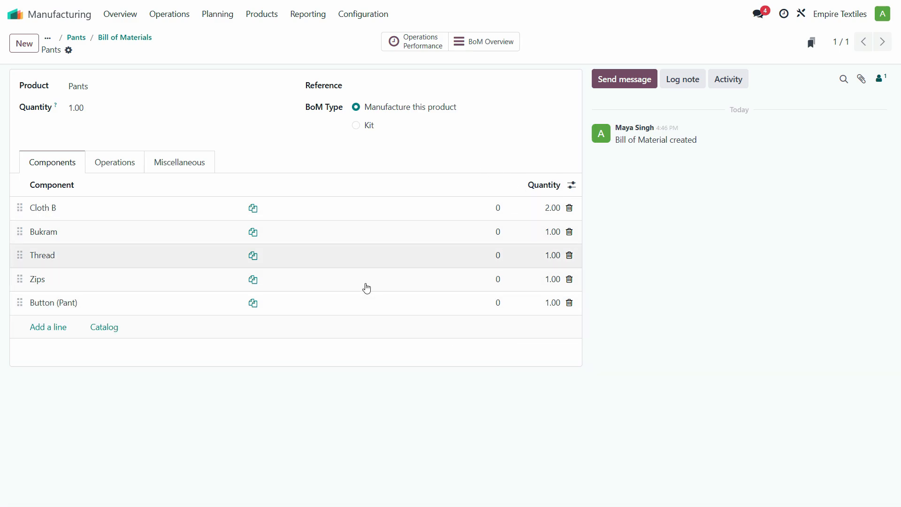
Reopen the Pants BoM from the Bills of Materials list and enter its 'BOM' reference.
left_click(261, 14)
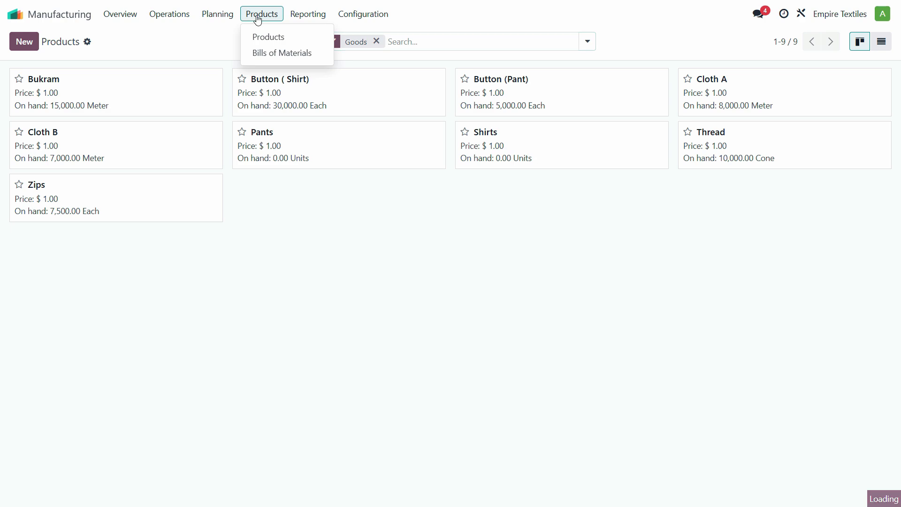
left_click(270, 53)
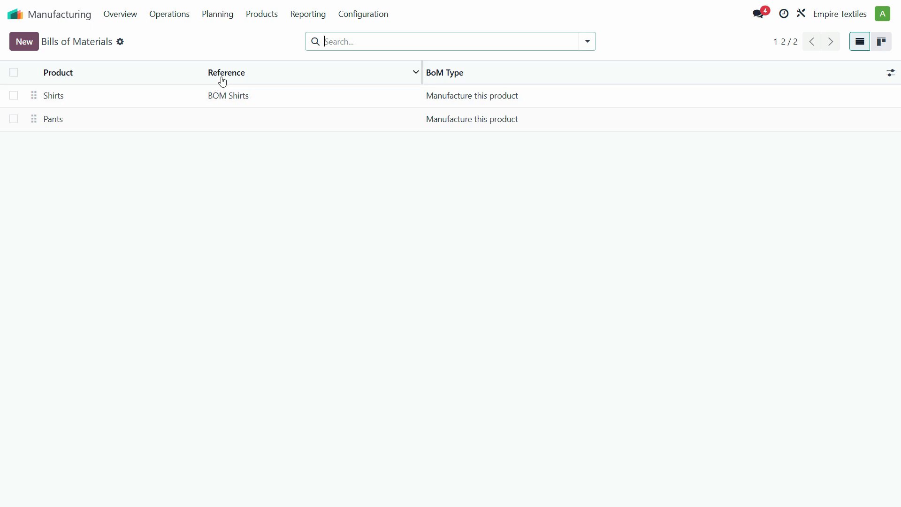
left_click(218, 126)
left_click(383, 81)
type("BOM Pant")
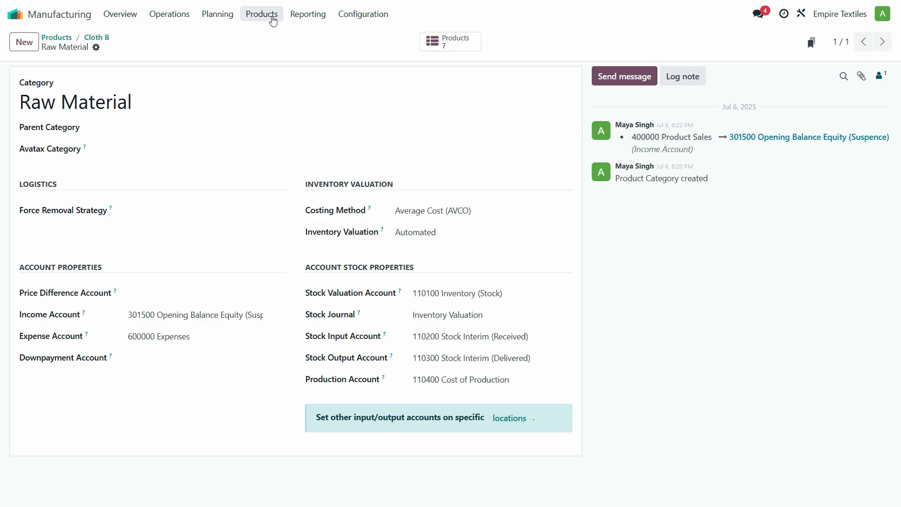
Open Button (Shirt) from the products list to review its Raw Material category settings.
left_click(272, 21)
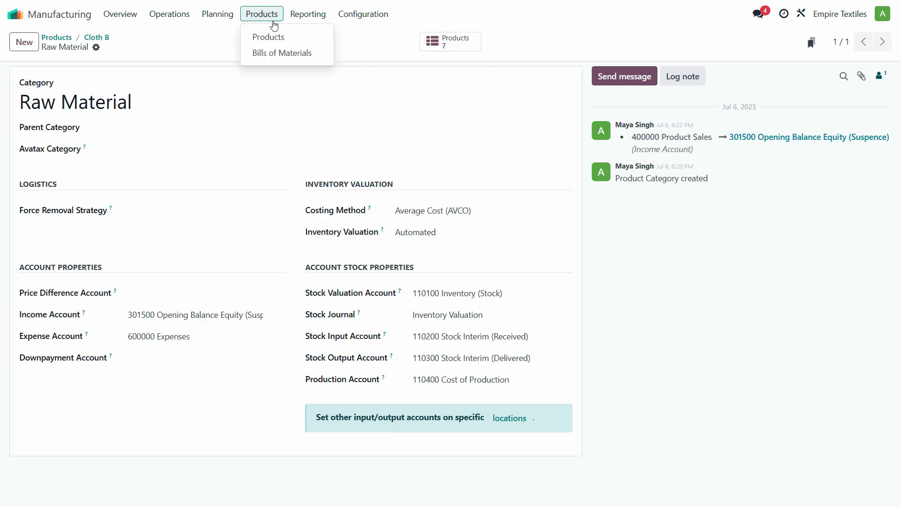
left_click(274, 38)
left_click(311, 92)
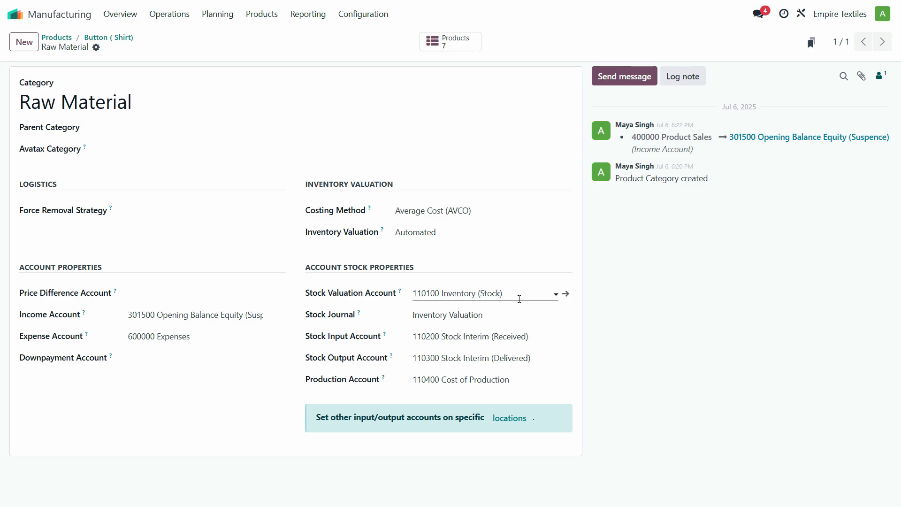
left_click(60, 40)
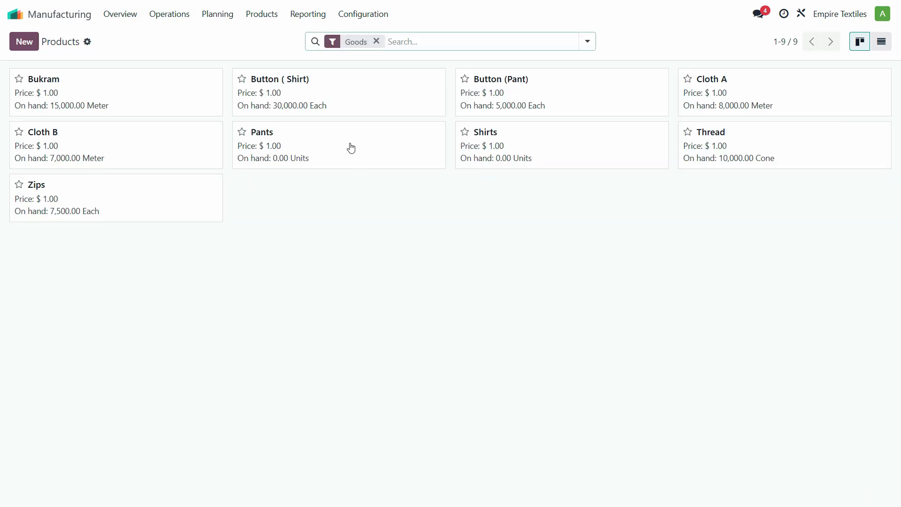
Set the Pants product category to Raw Material and save it.
left_click(332, 153)
left_click(444, 268)
left_click(409, 318)
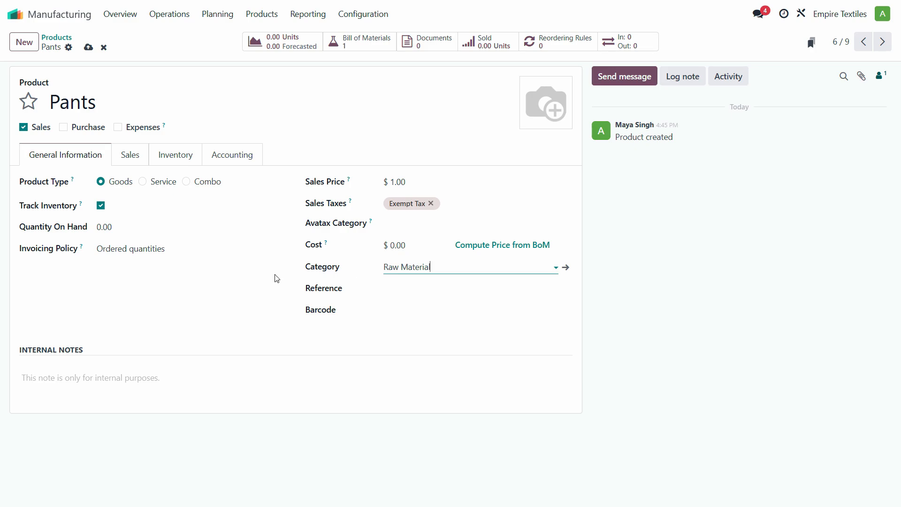
left_click(88, 47)
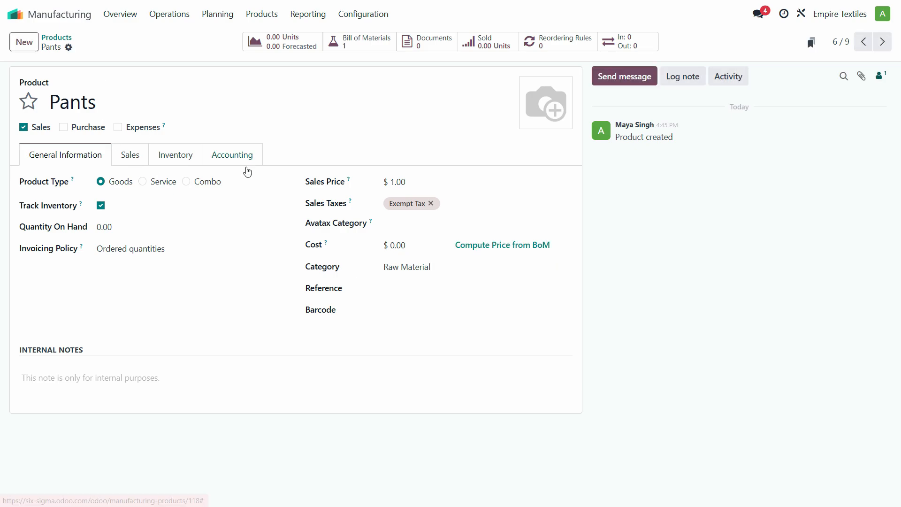
left_click(71, 41)
Set Shirts to Raw Material, save, and compute its cost from the BoM as $228.00.
left_click(481, 162)
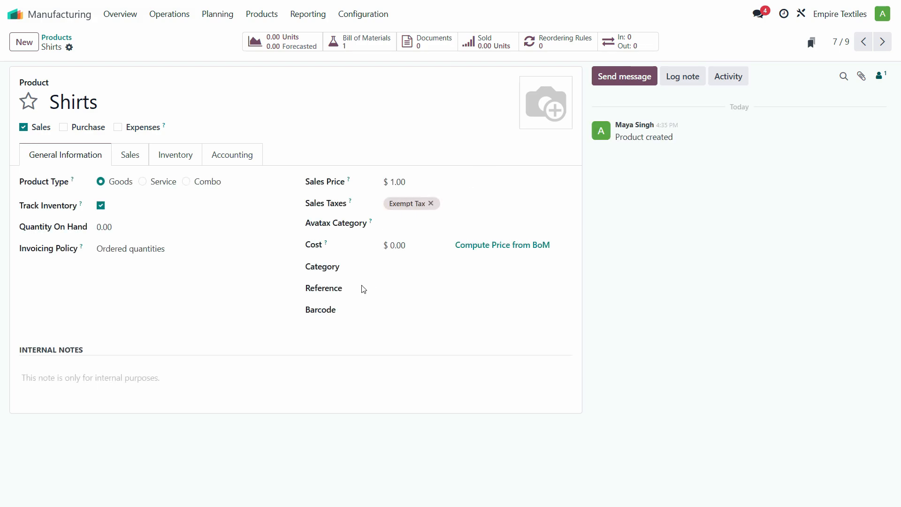
left_click(401, 268)
left_click(418, 318)
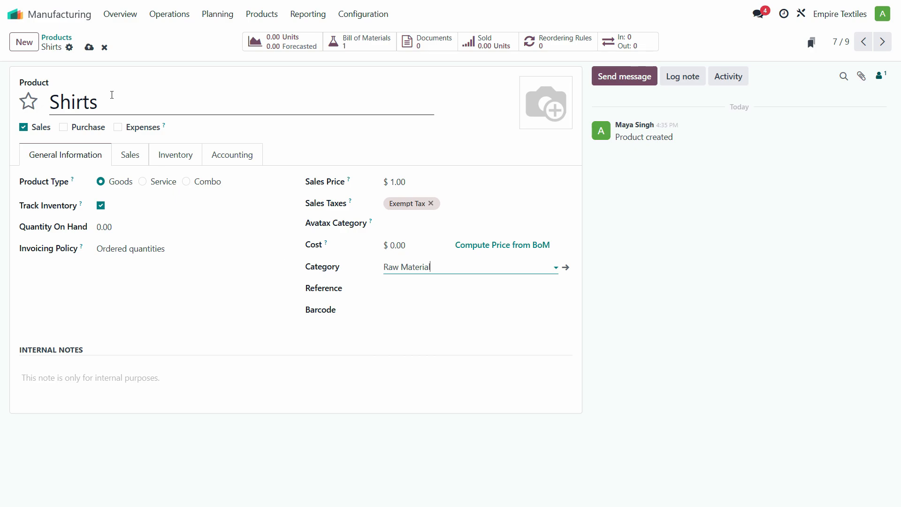
left_click(89, 48)
left_click(507, 245)
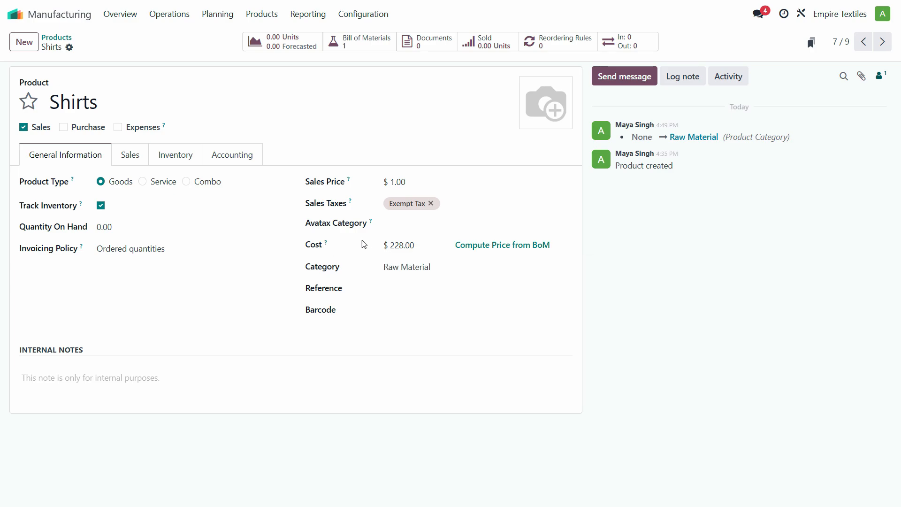
left_click(518, 249)
Compute the Pants cost from its BoM as $340.00, then clear the Goods filter on the products list.
left_click(57, 37)
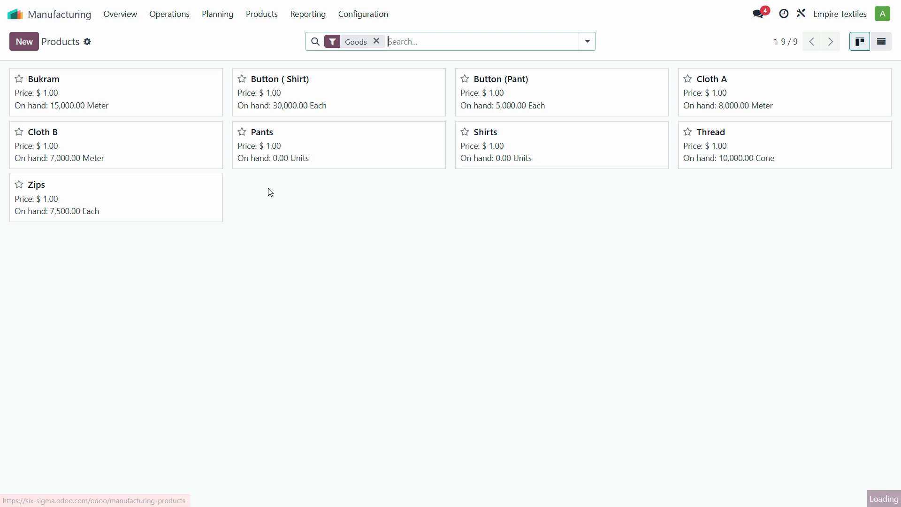
left_click(317, 155)
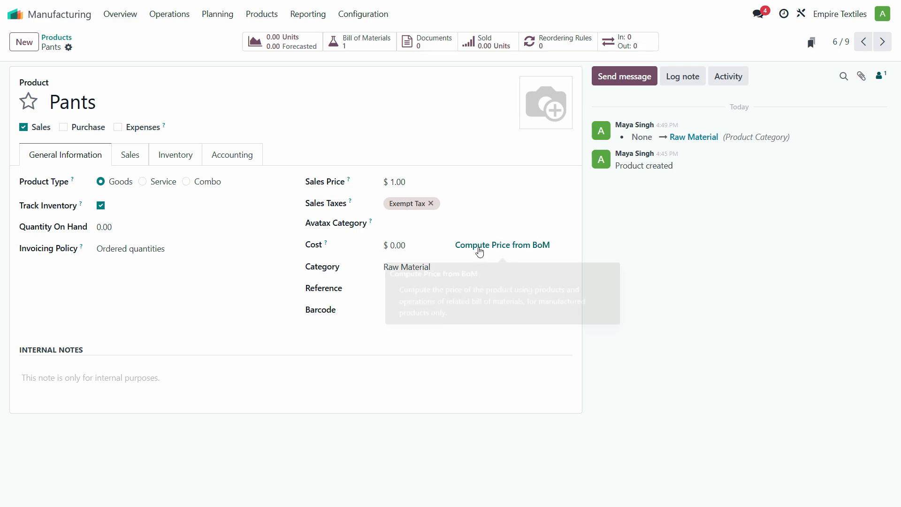
left_click(513, 250)
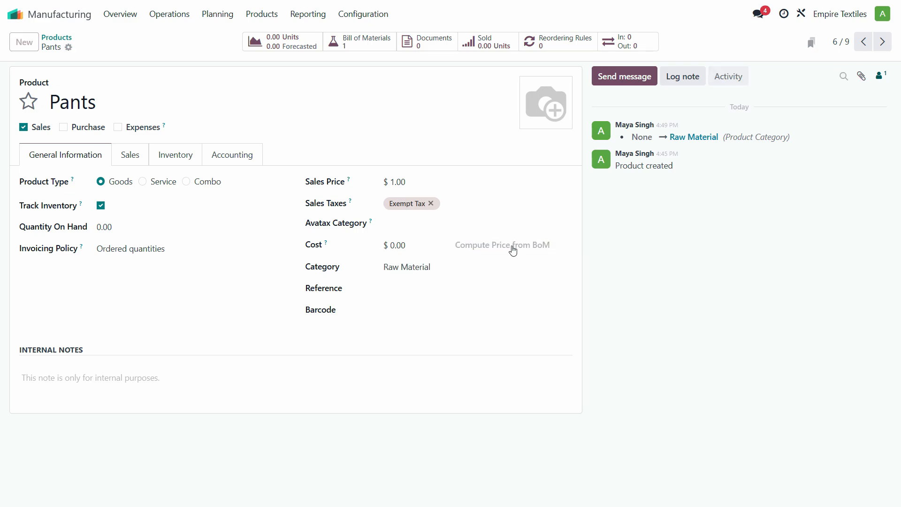
left_click(56, 38)
left_click(378, 43)
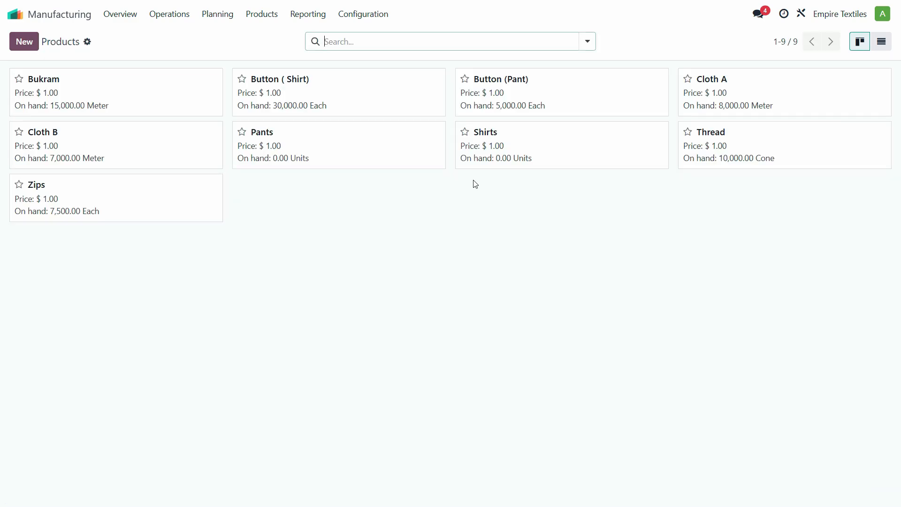